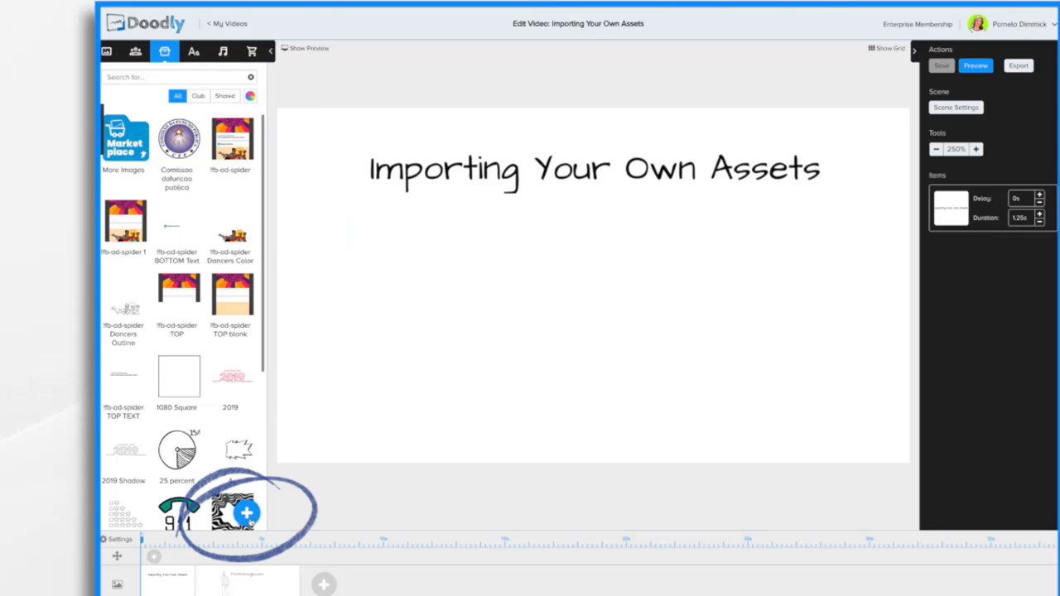
# Import car.png from the Desktop as a new prop titled "fast car".
pyautogui.click(246, 513)
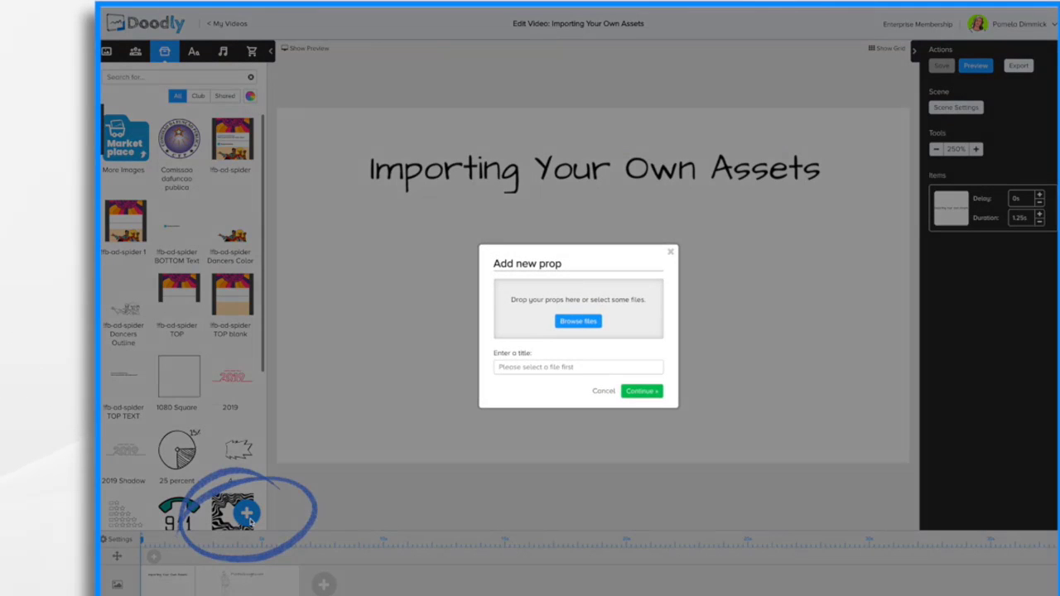
pyautogui.click(585, 324)
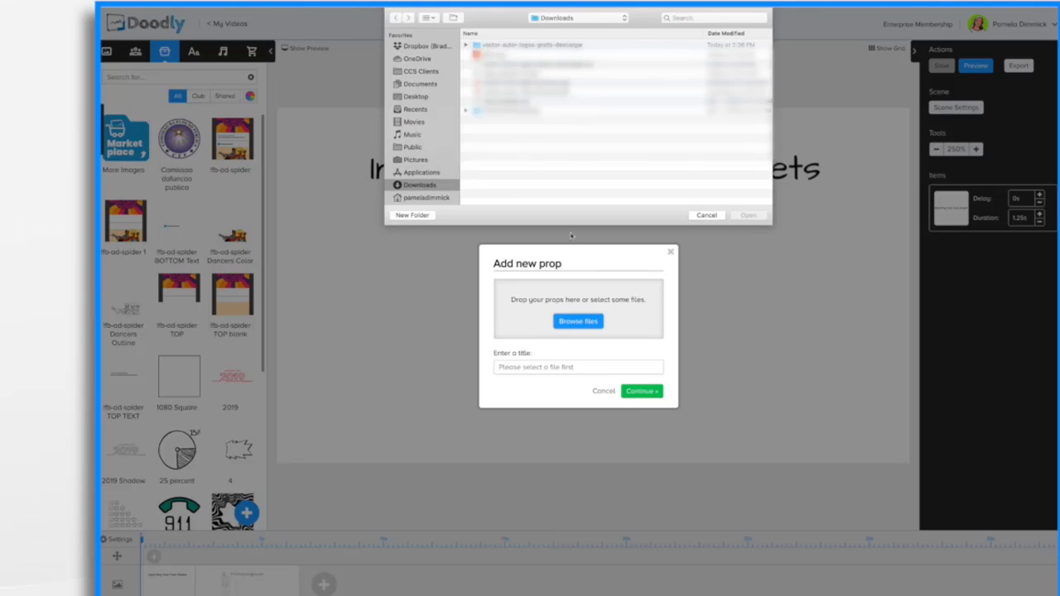
pyautogui.click(416, 97)
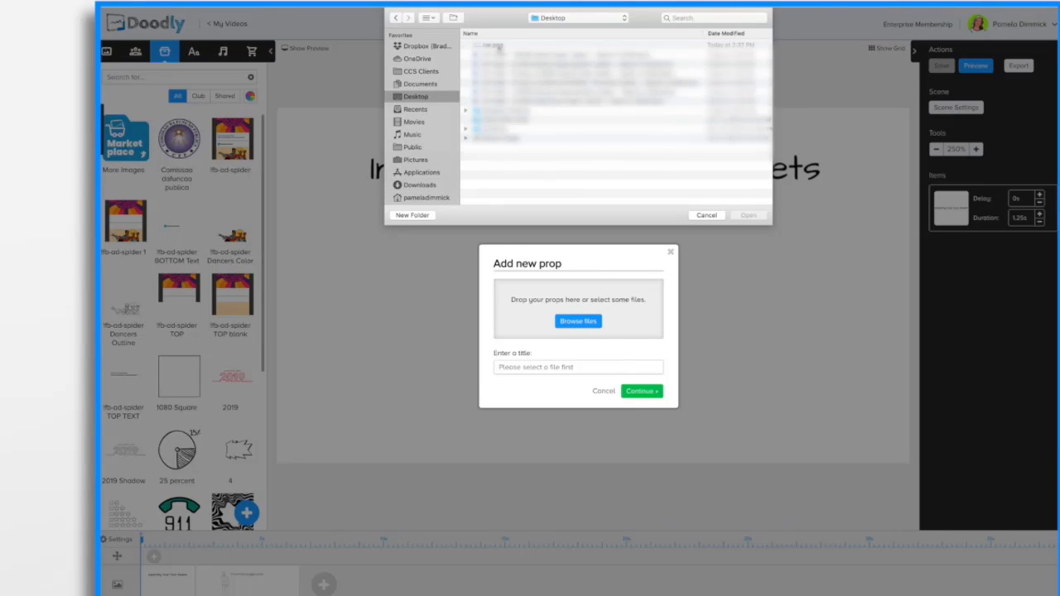
pyautogui.click(495, 46)
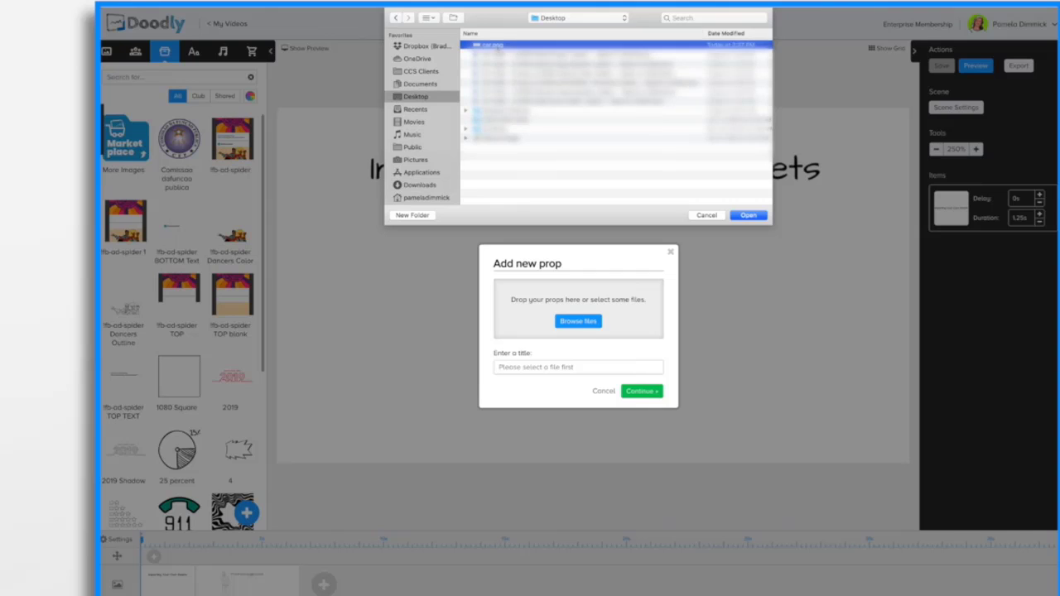
pyautogui.click(747, 215)
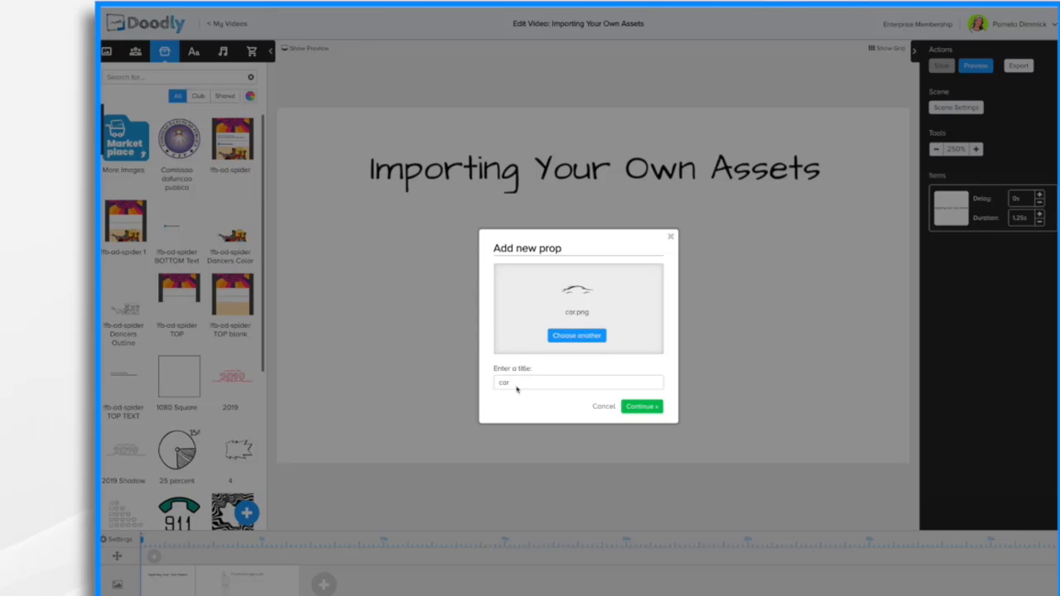
pyautogui.press('Home')
pyautogui.write('fast')
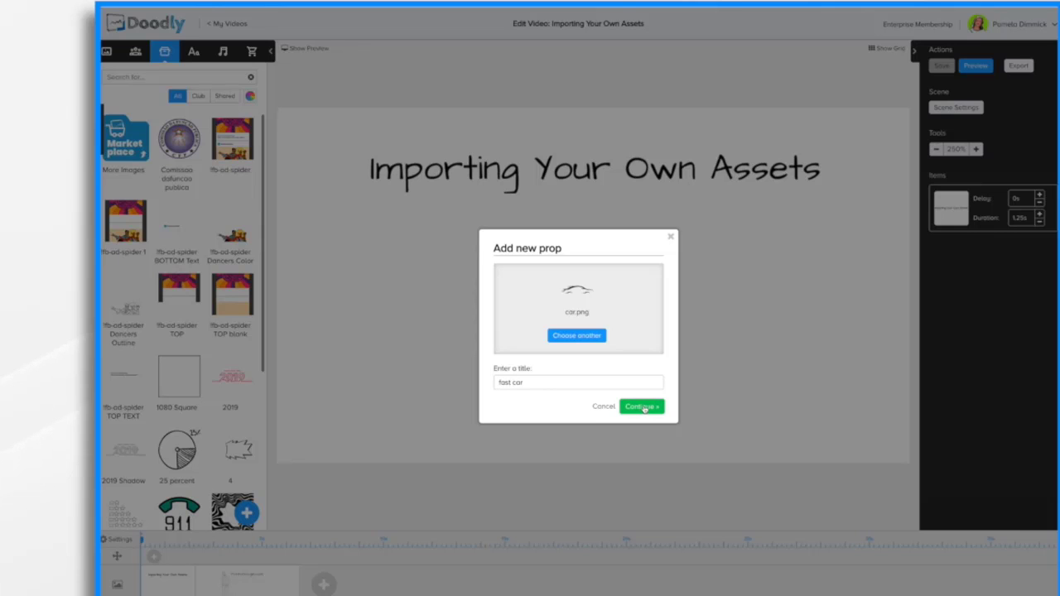
pyautogui.click(645, 407)
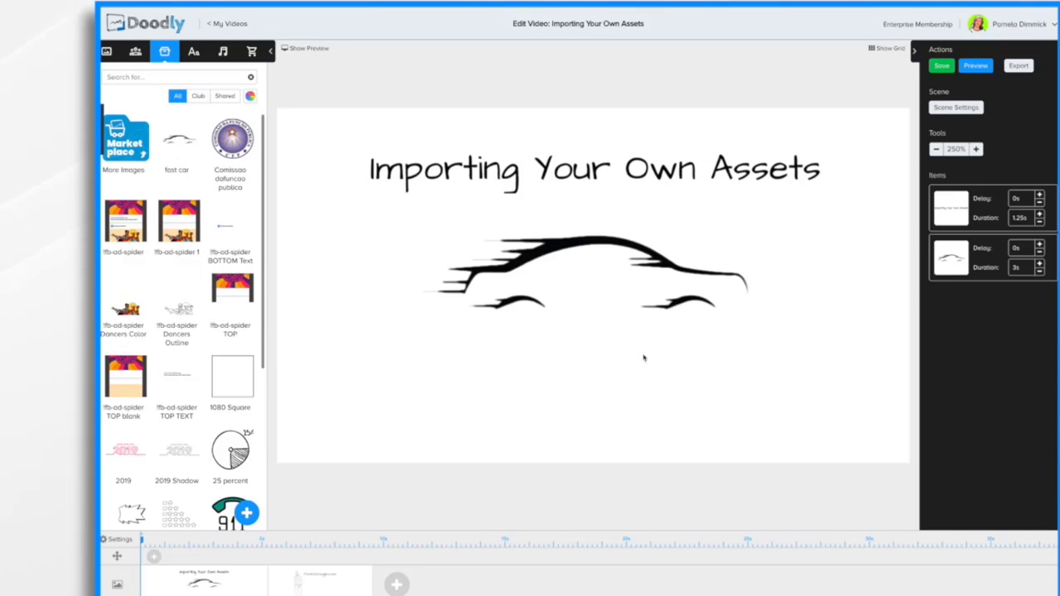
# Move the fast car prop lower beneath the scene's title text and preview the video.
pyautogui.click(624, 260)
pyautogui.moveTo(623, 260); pyautogui.dragTo(607, 318)
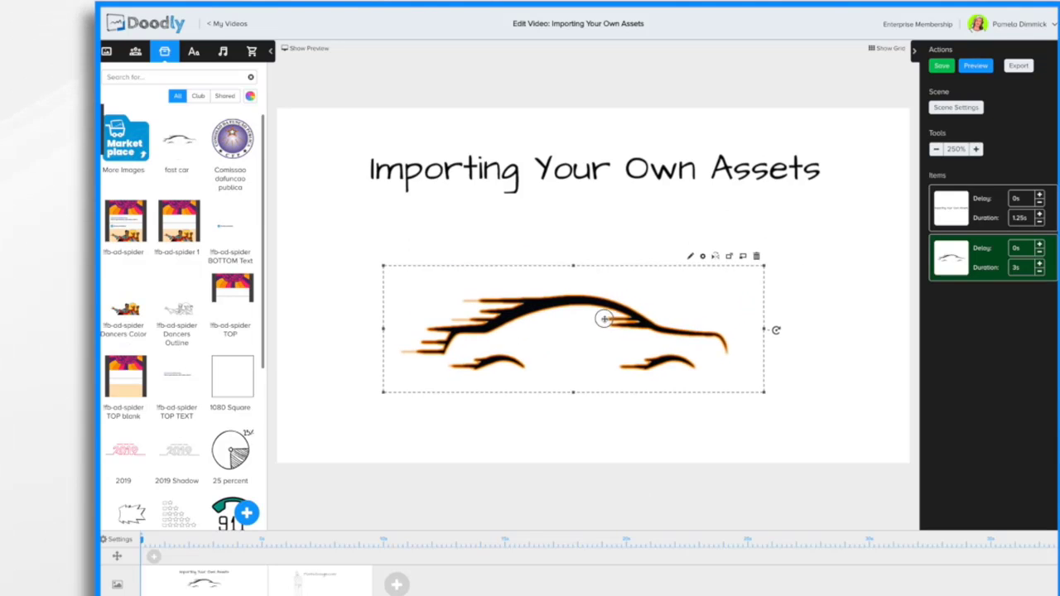
pyautogui.click(835, 348)
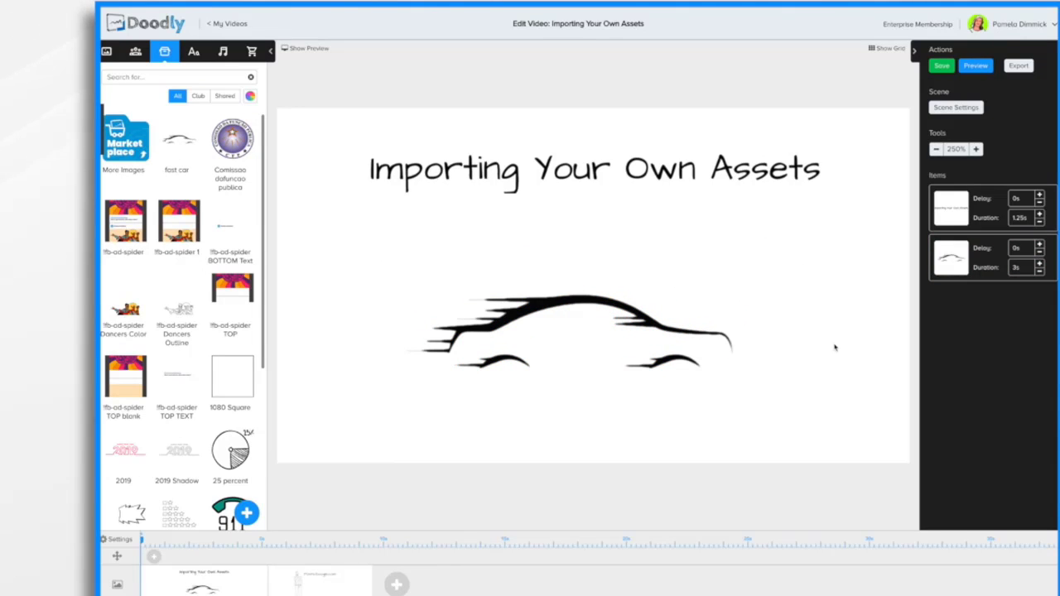
pyautogui.click(977, 67)
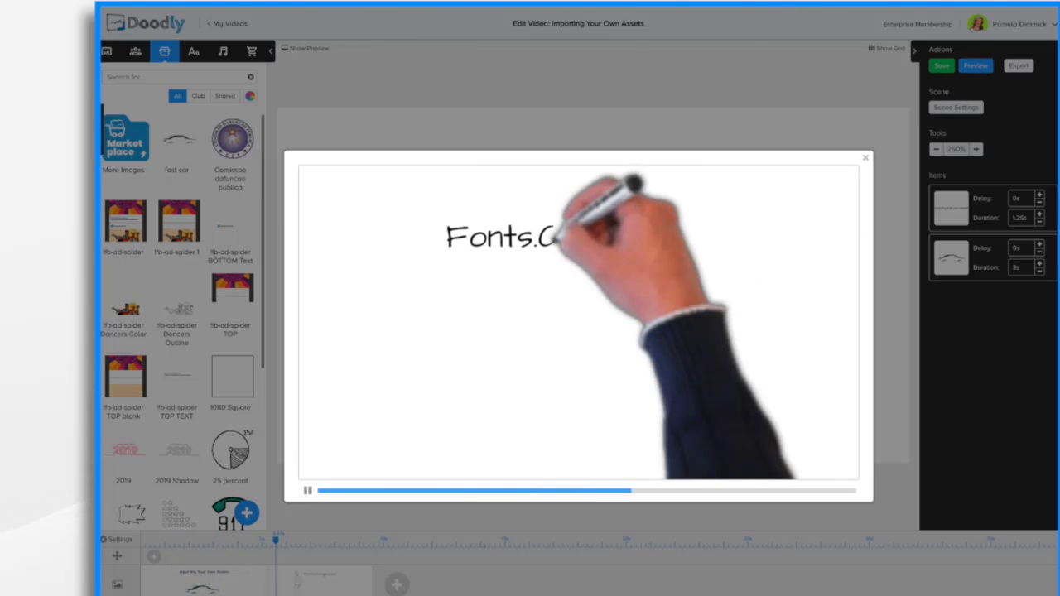
pyautogui.click(865, 158)
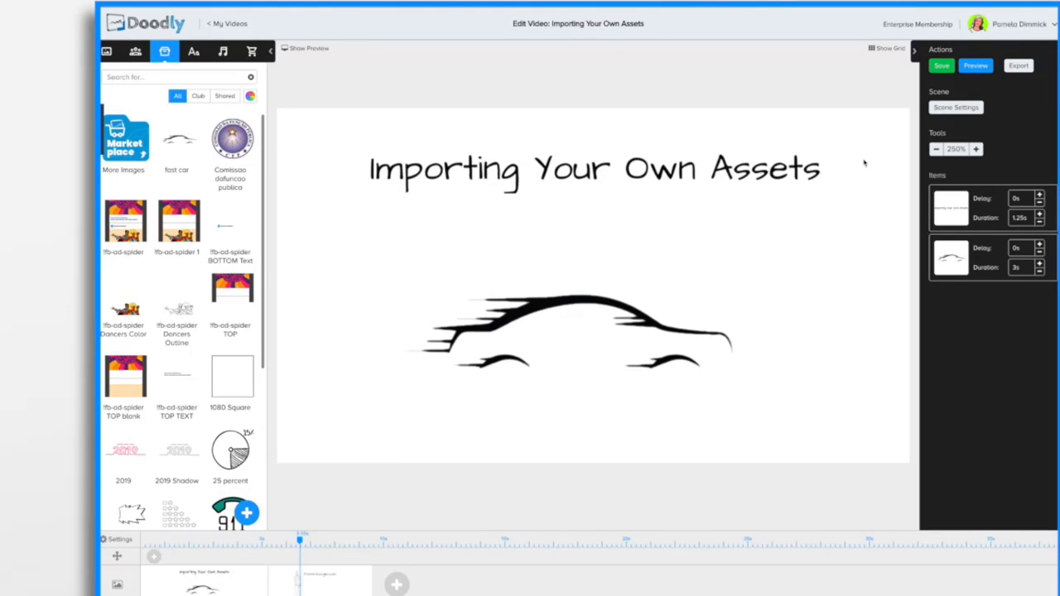
# Open the fast car prop in the scene for editing its reveal path.
pyautogui.click(581, 297)
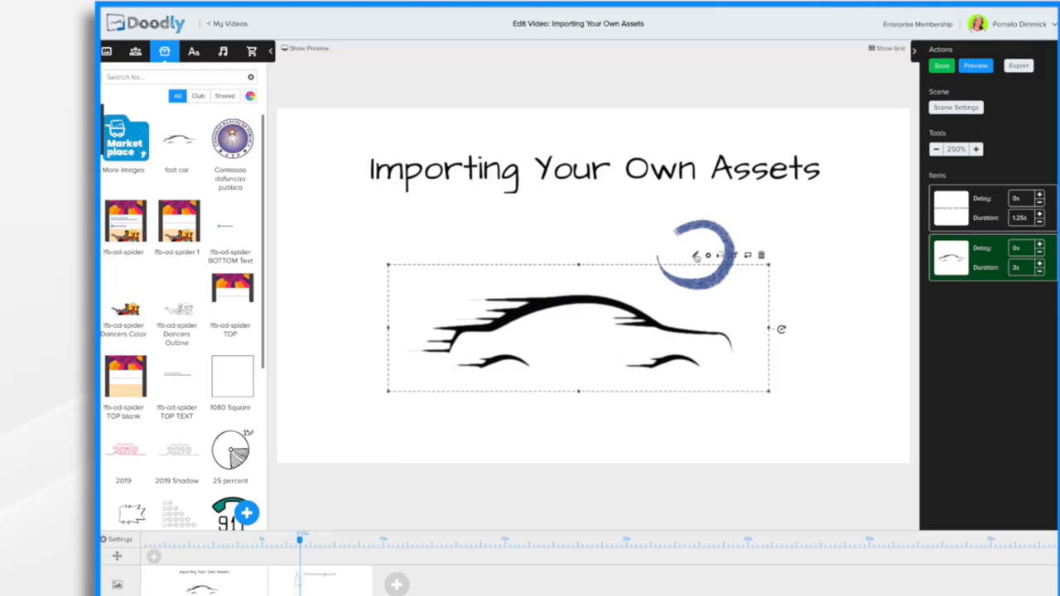
pyautogui.click(695, 255)
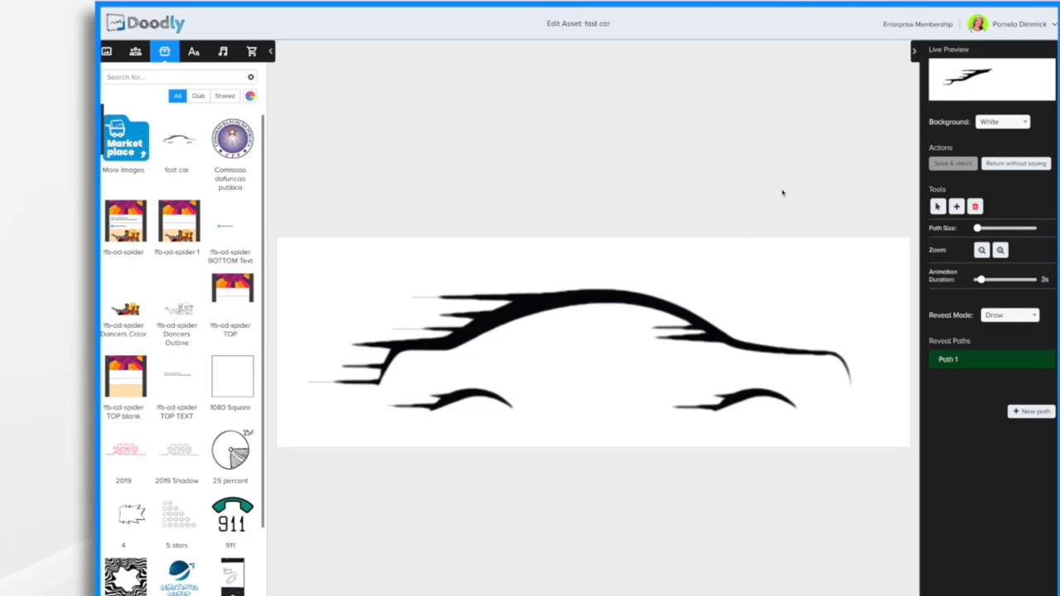
# Try the black and transparent backgrounds behind the car asset and return it to white.
pyautogui.click(1027, 125)
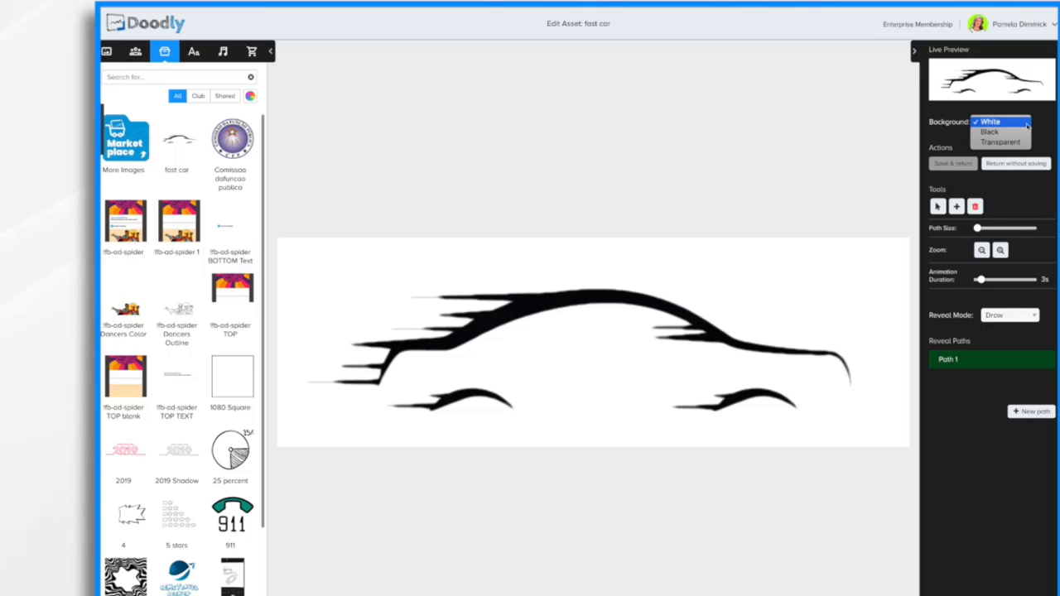
pyautogui.click(1002, 133)
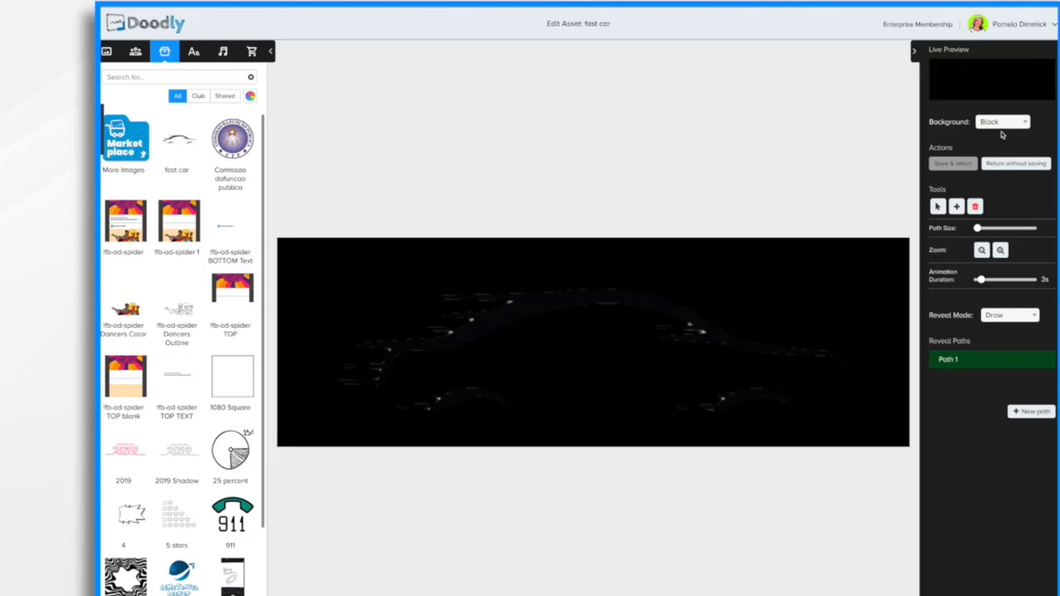
pyautogui.click(1022, 122)
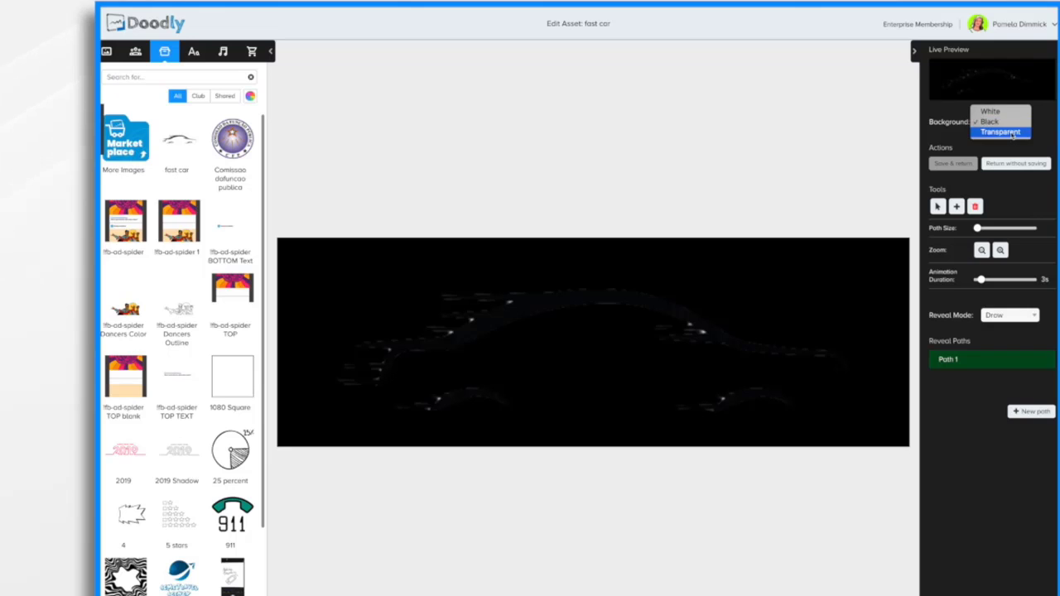
pyautogui.click(1013, 133)
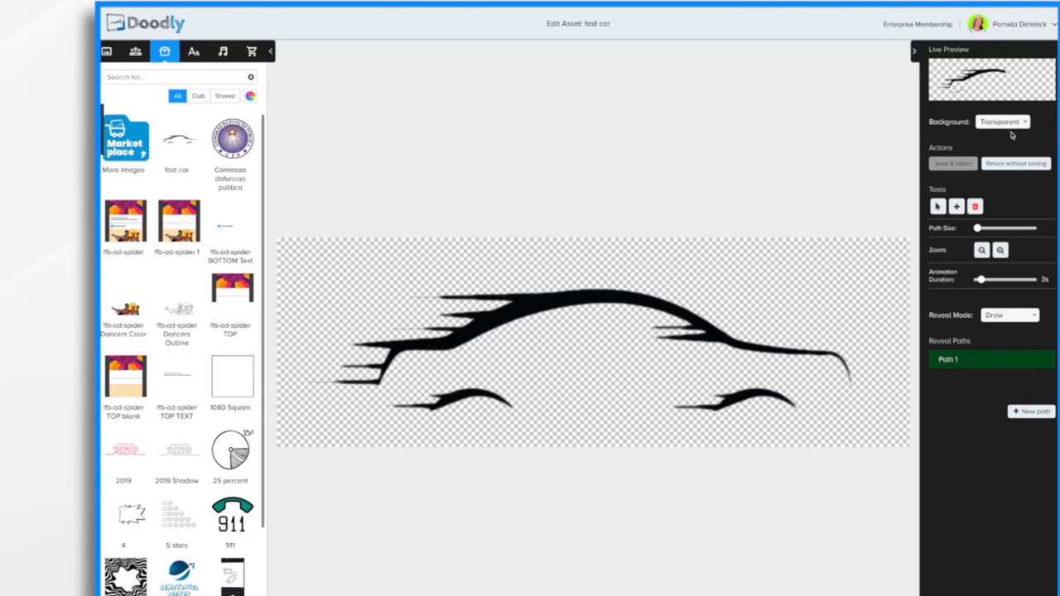
pyautogui.click(1003, 124)
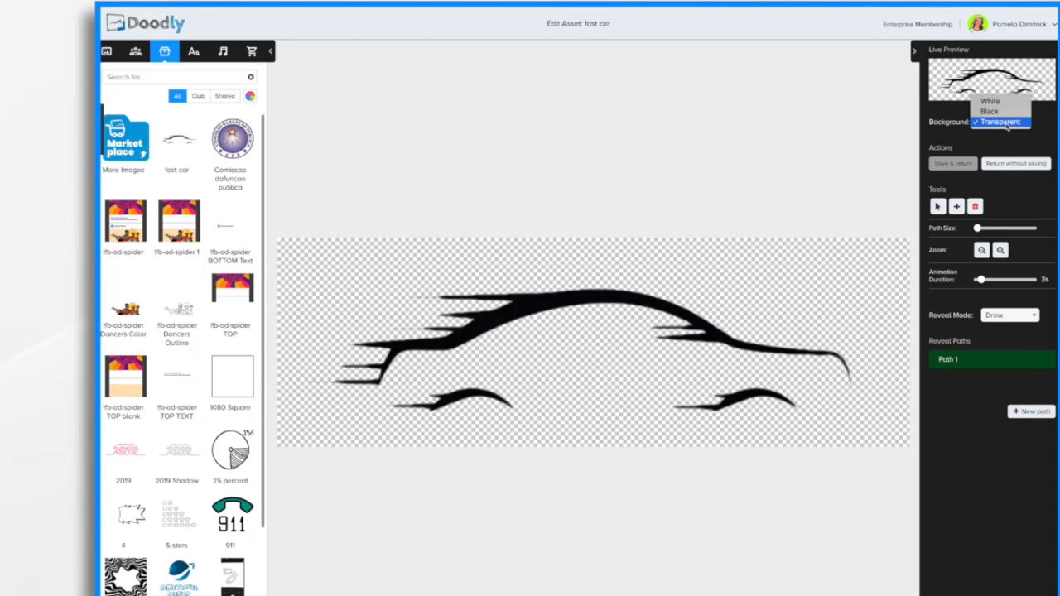
pyautogui.click(994, 101)
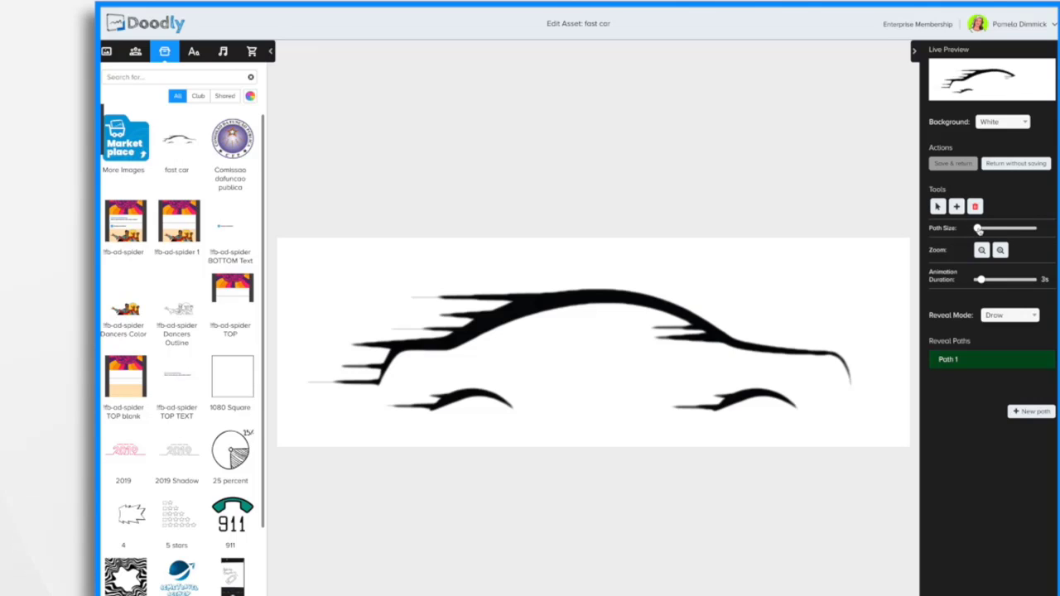
pyautogui.moveTo(979, 230)
pyautogui.mouseDown()
pyautogui.moveTo(994, 230)
pyautogui.moveTo(965, 232)
pyautogui.mouseUp()
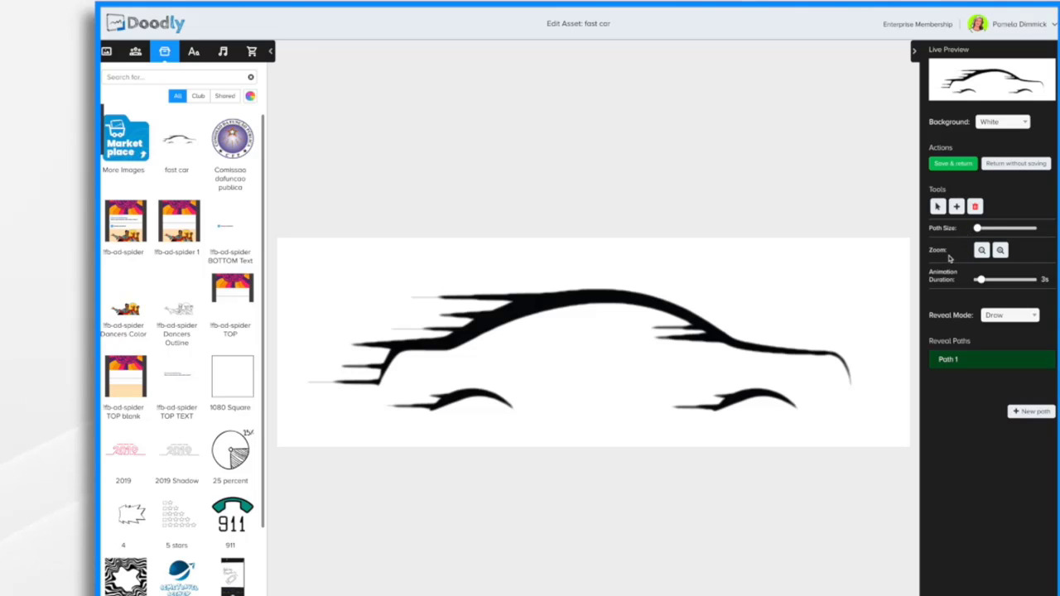
pyautogui.click(1001, 250)
pyautogui.click(1000, 250)
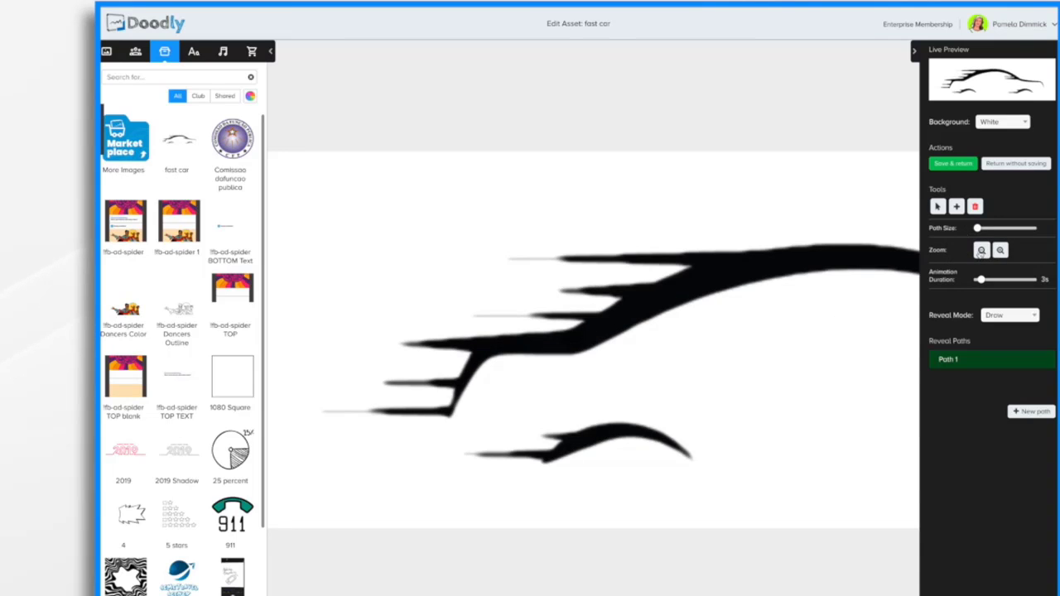
pyautogui.click(981, 250)
pyautogui.click(981, 250)
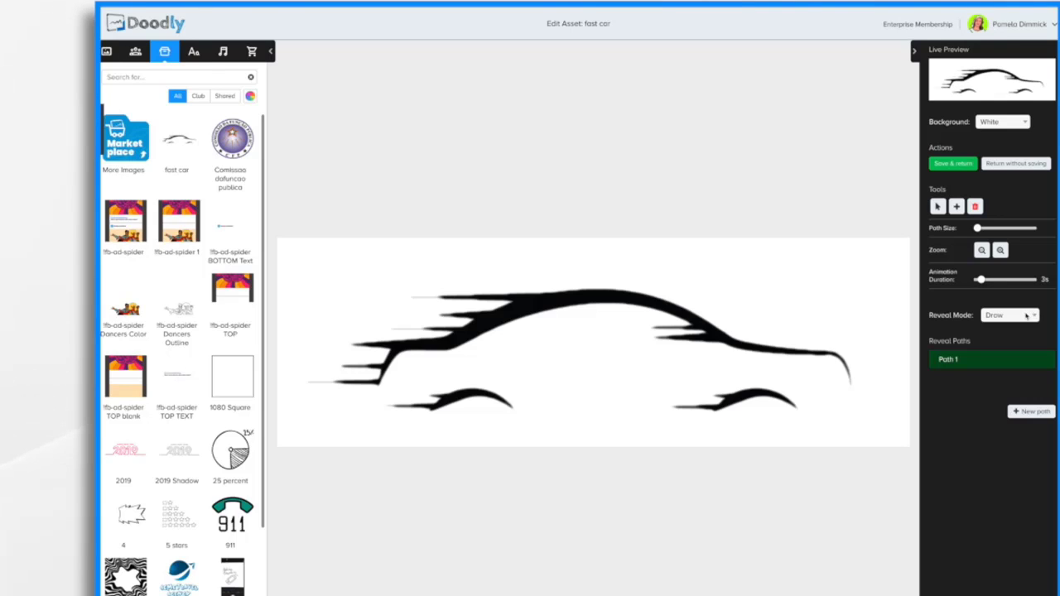
pyautogui.click(1027, 316)
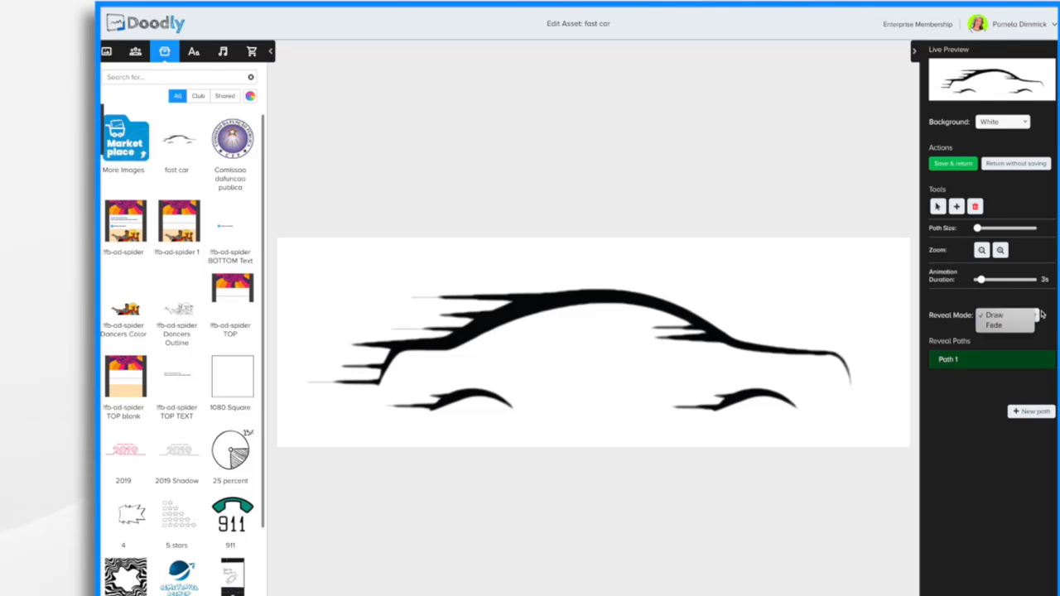
pyautogui.click(1043, 307)
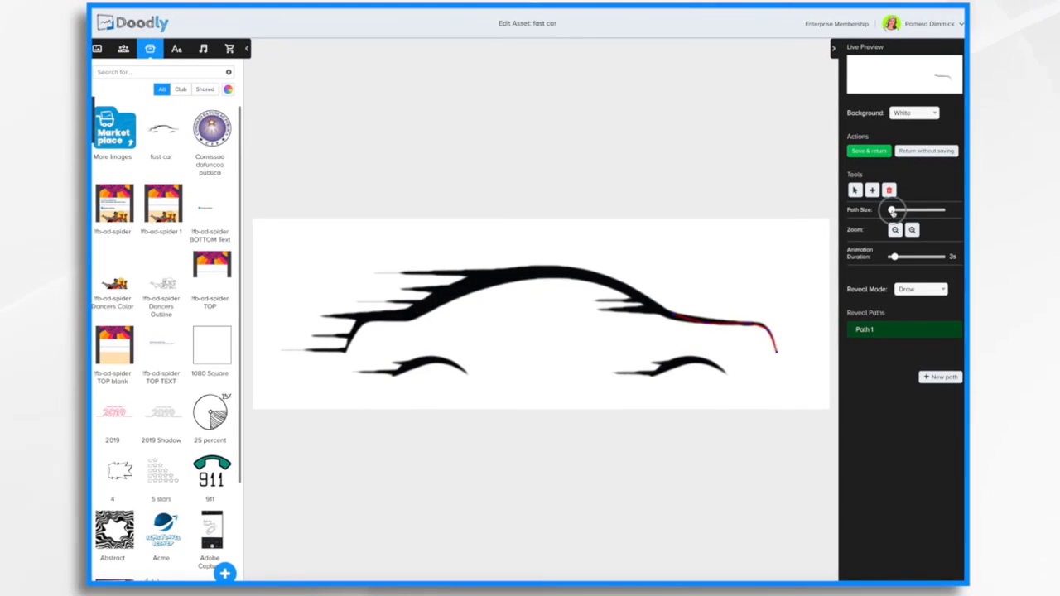
# Increase the path size of Path 1 slightly and reposition its points along the upper edge of the car's hood.
pyautogui.moveTo(893, 210); pyautogui.dragTo(906, 213)
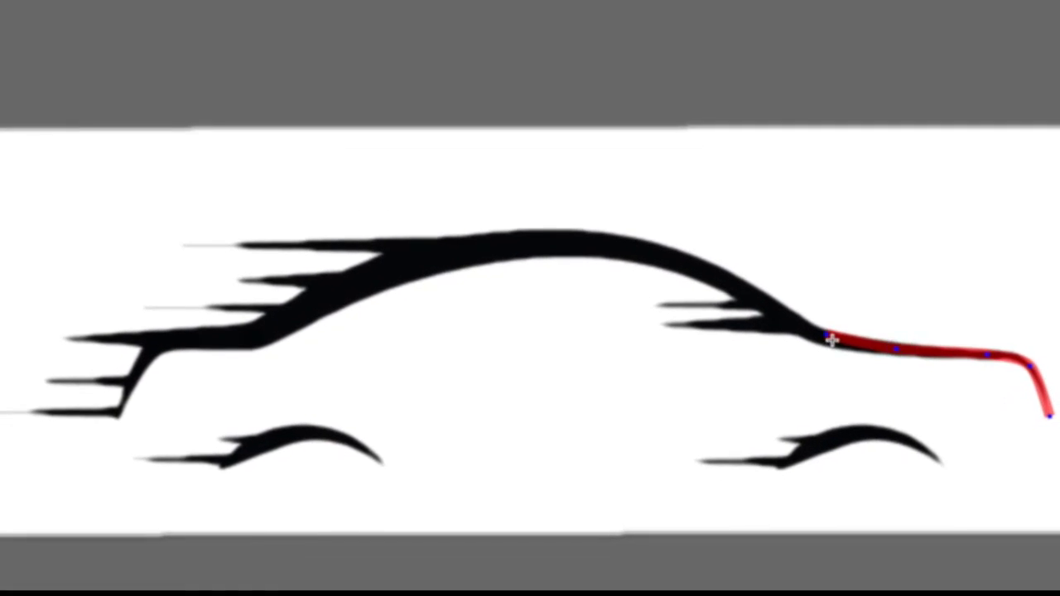
pyautogui.moveTo(838, 345); pyautogui.dragTo(828, 339)
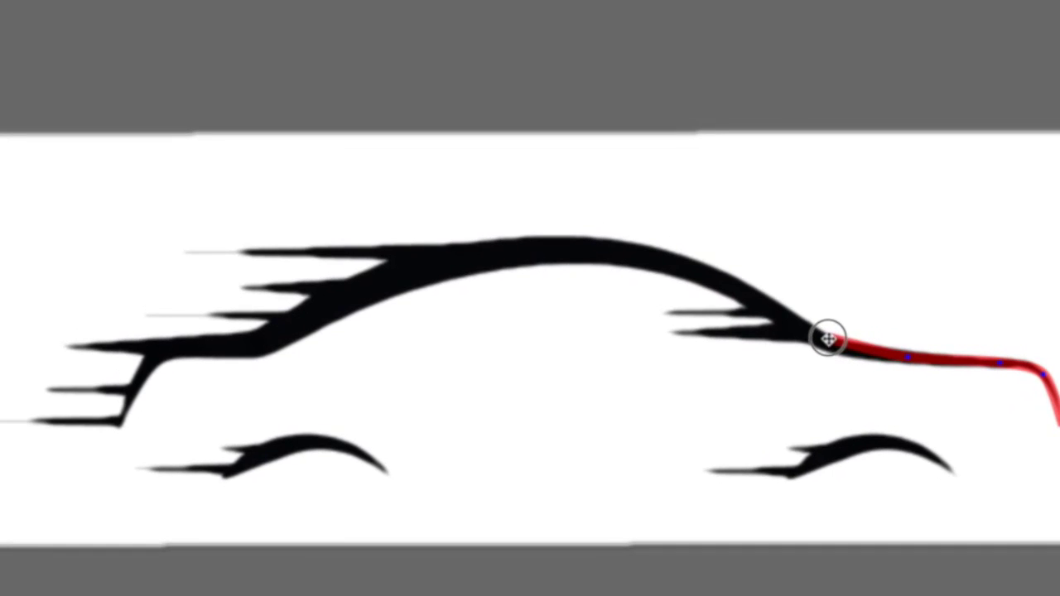
pyautogui.click(907, 356)
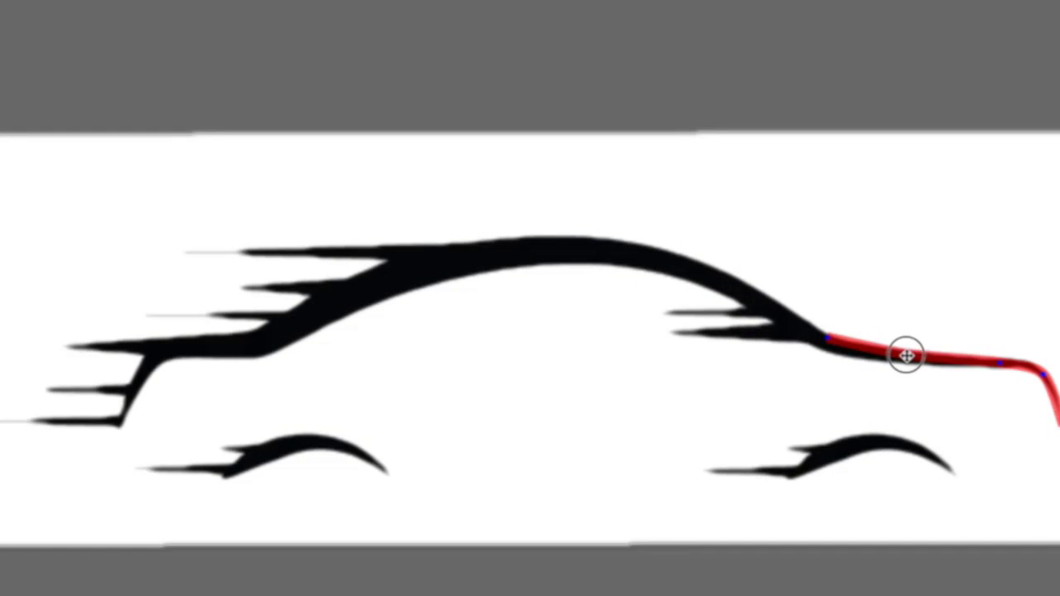
# Extend Path 1 up the windshield and over the roof to the tip of the uppermost rear speed line, and widen the path.
pyautogui.click(800, 317)
pyautogui.click(742, 283)
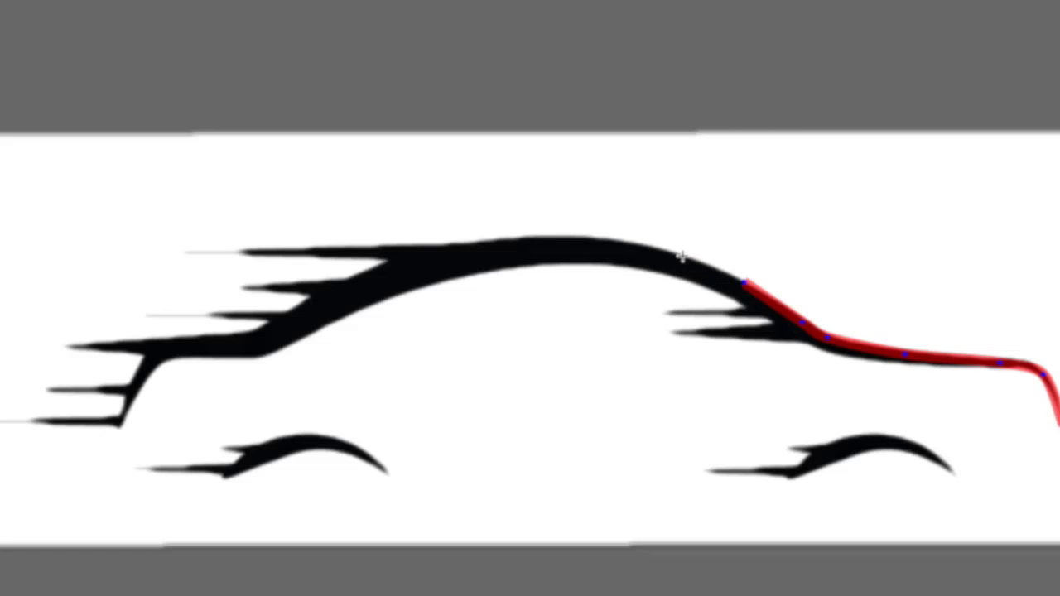
pyautogui.click(681, 256)
pyautogui.click(618, 245)
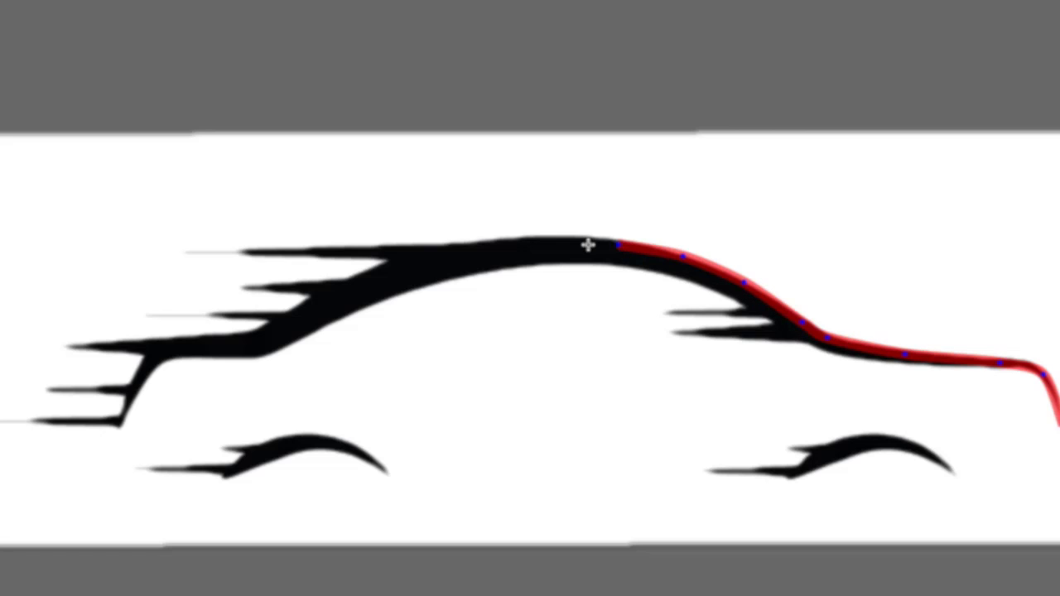
pyautogui.click(544, 241)
pyautogui.click(455, 248)
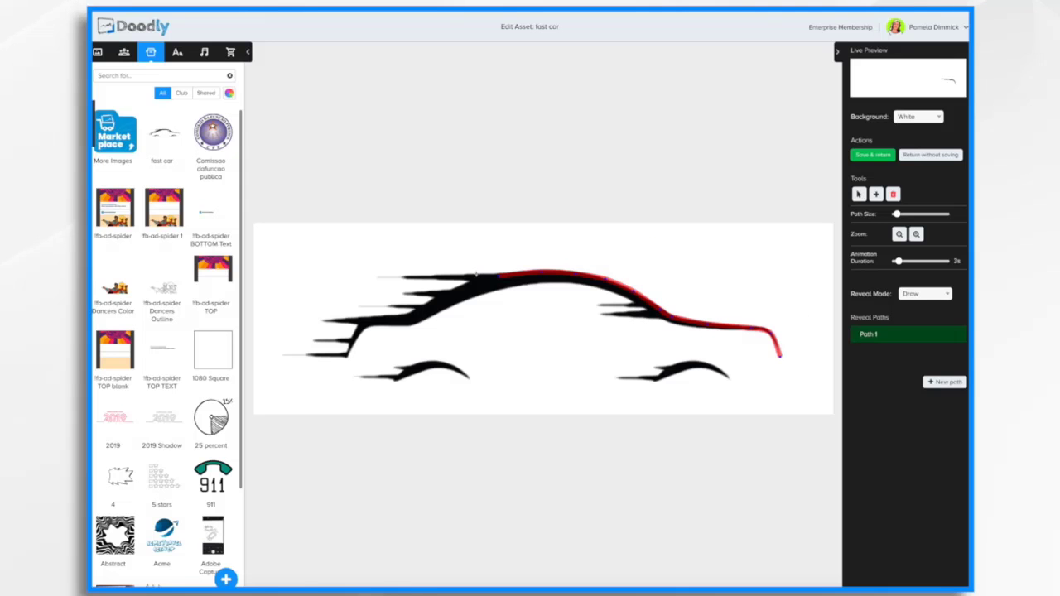
pyautogui.click(394, 246)
pyautogui.click(376, 277)
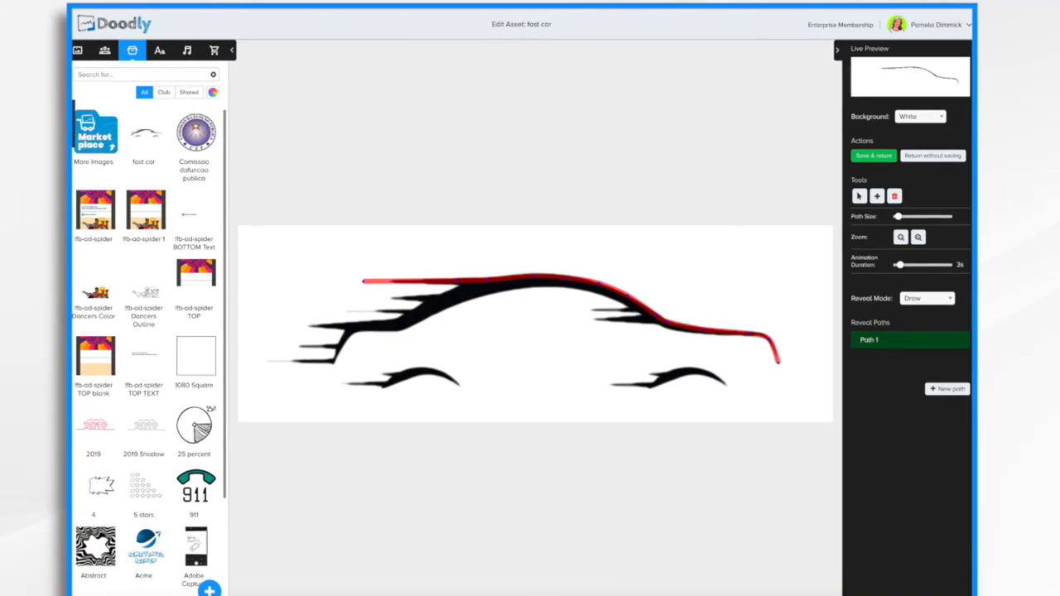
pyautogui.moveTo(899, 217); pyautogui.dragTo(899, 217)
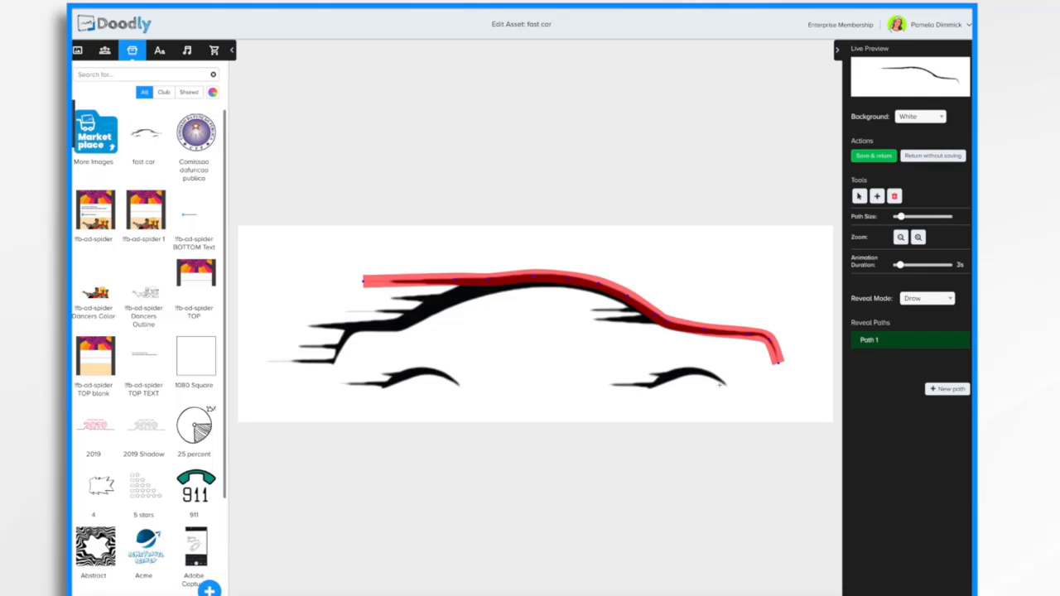
# Add Path 2 over the two speed lines behind the windshield, along the roof's lower edge and down to the rear bumper, undoing a stray point.
pyautogui.click(952, 389)
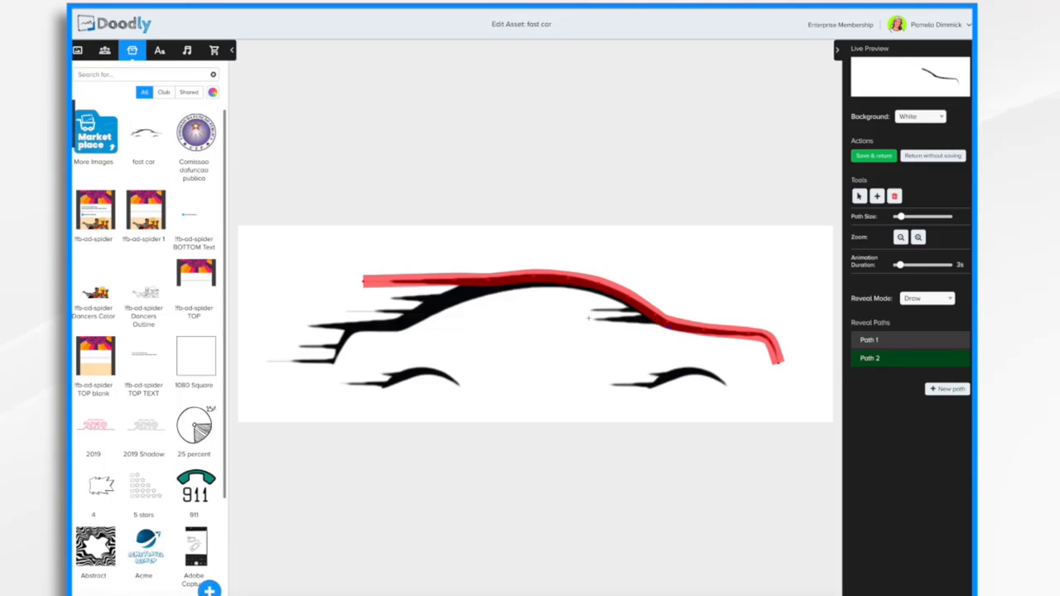
pyautogui.moveTo(587, 319); pyautogui.dragTo(666, 329)
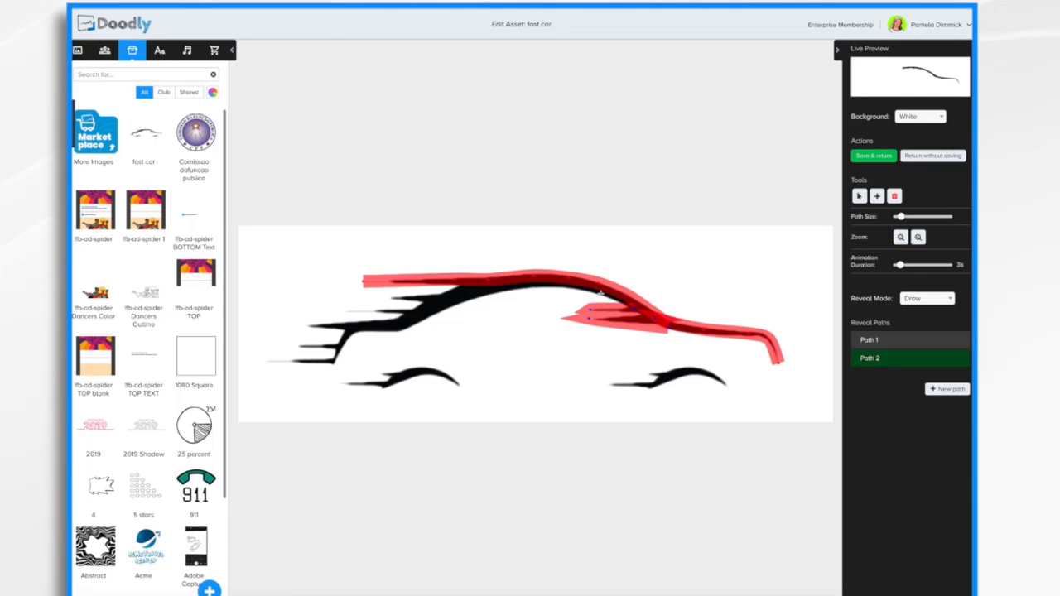
pyautogui.moveTo(634, 308)
pyautogui.mouseDown()
pyautogui.moveTo(579, 285)
pyautogui.moveTo(461, 288)
pyautogui.mouseUp()
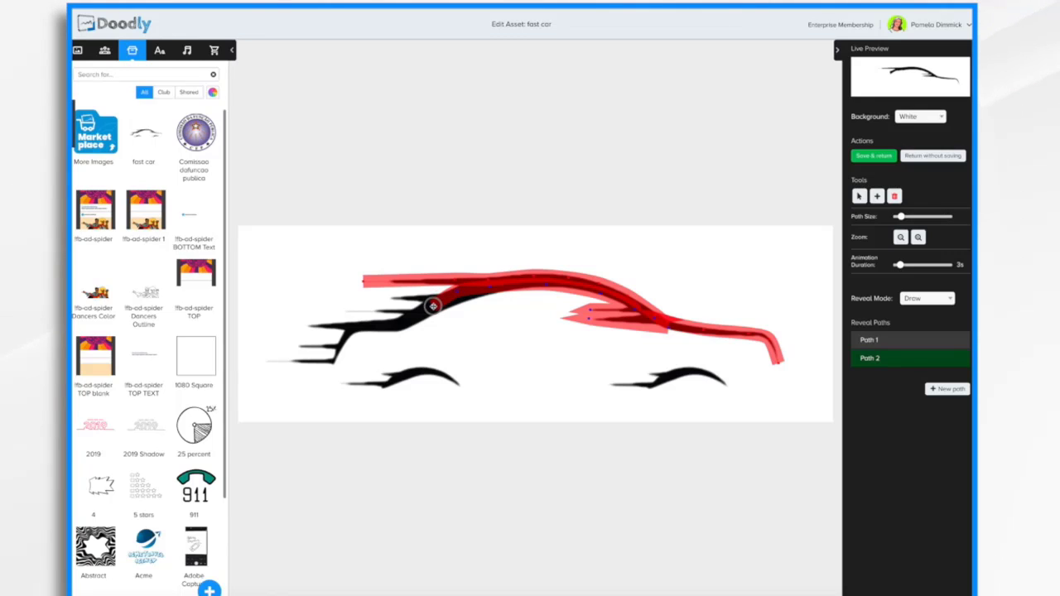
pyautogui.moveTo(432, 299); pyautogui.dragTo(405, 318)
pyautogui.moveTo(353, 326); pyautogui.dragTo(335, 361)
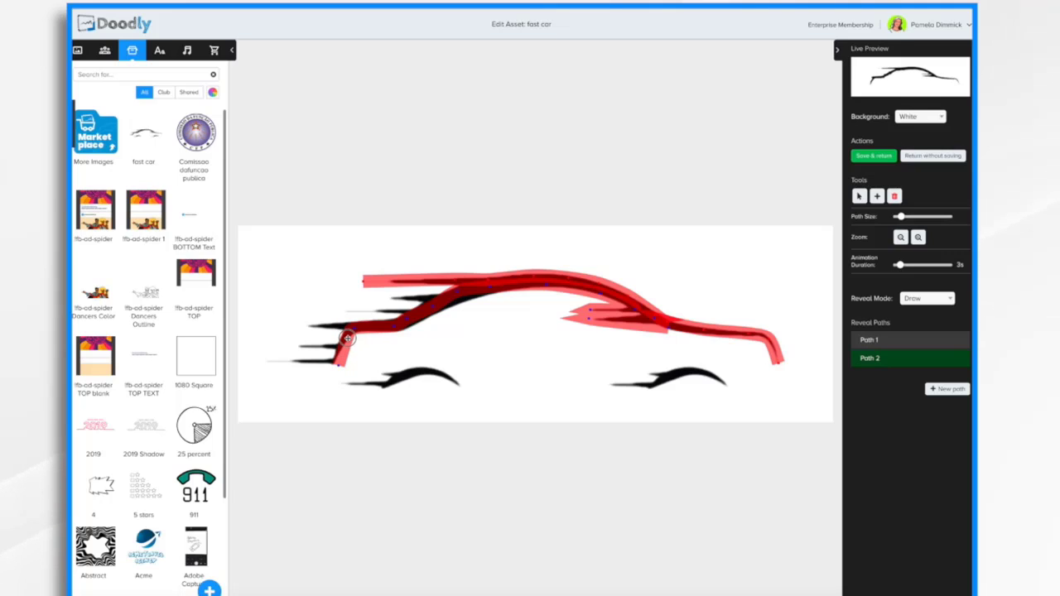
pyautogui.click(434, 307)
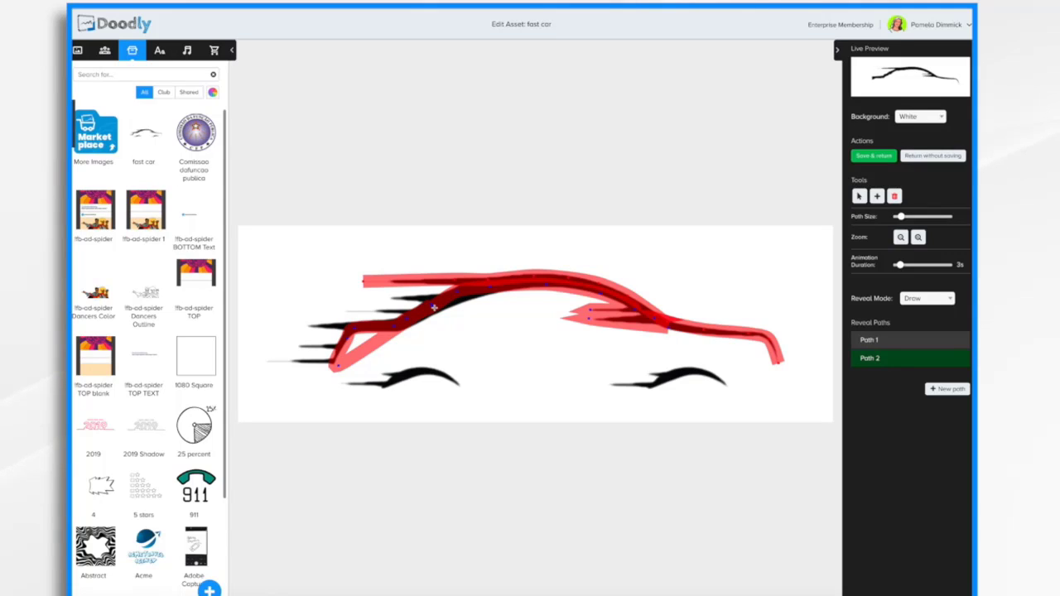
pyautogui.hotkey('ctrl', 'z')
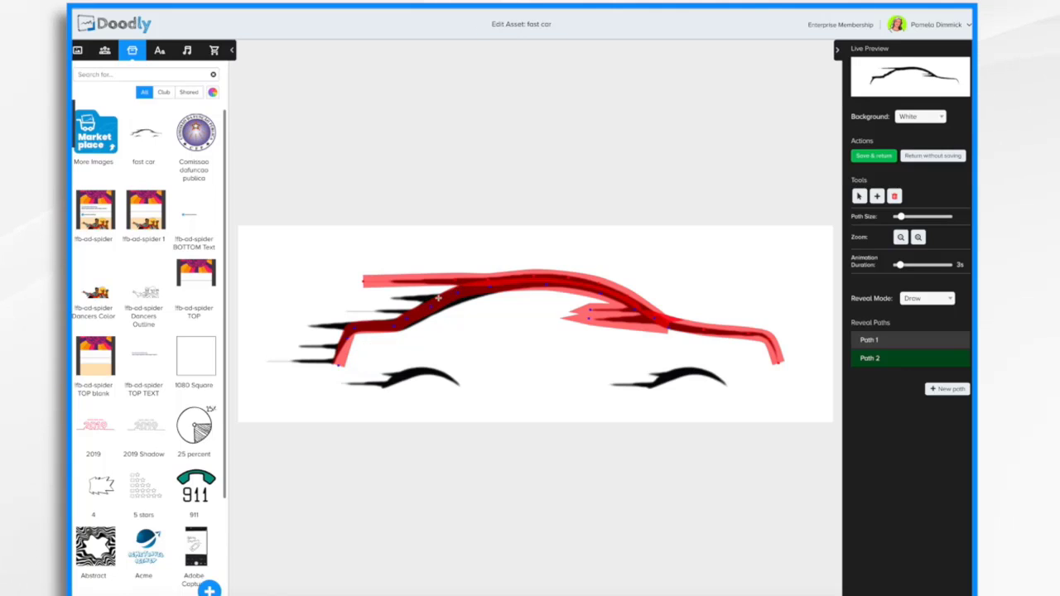
# Add Path 3 along the lower edge of the rear roofline, covering the black area left uncovered by Path 2.
pyautogui.click(950, 389)
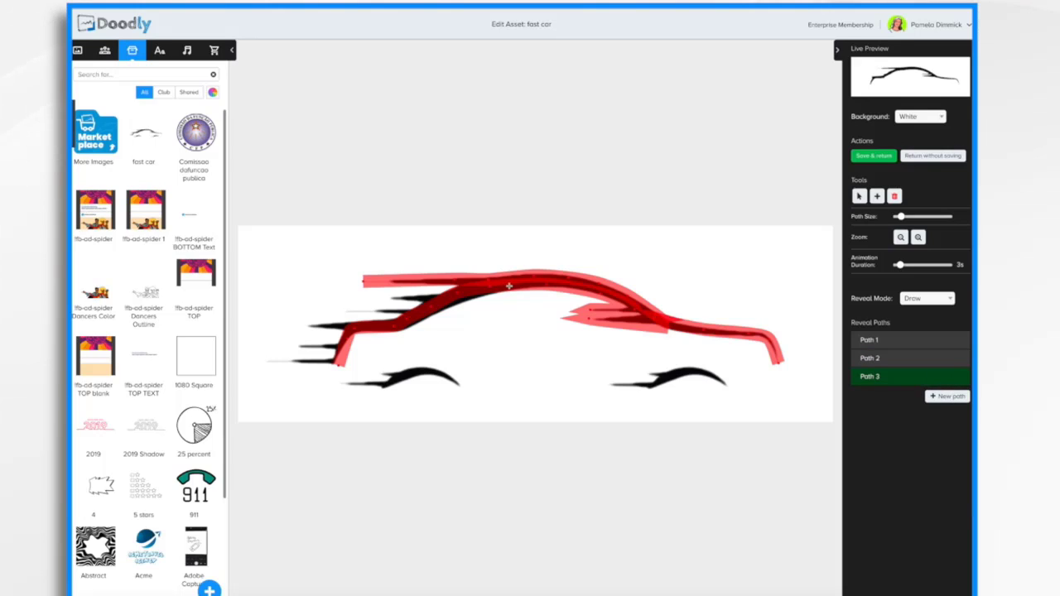
pyautogui.moveTo(461, 302); pyautogui.dragTo(456, 304)
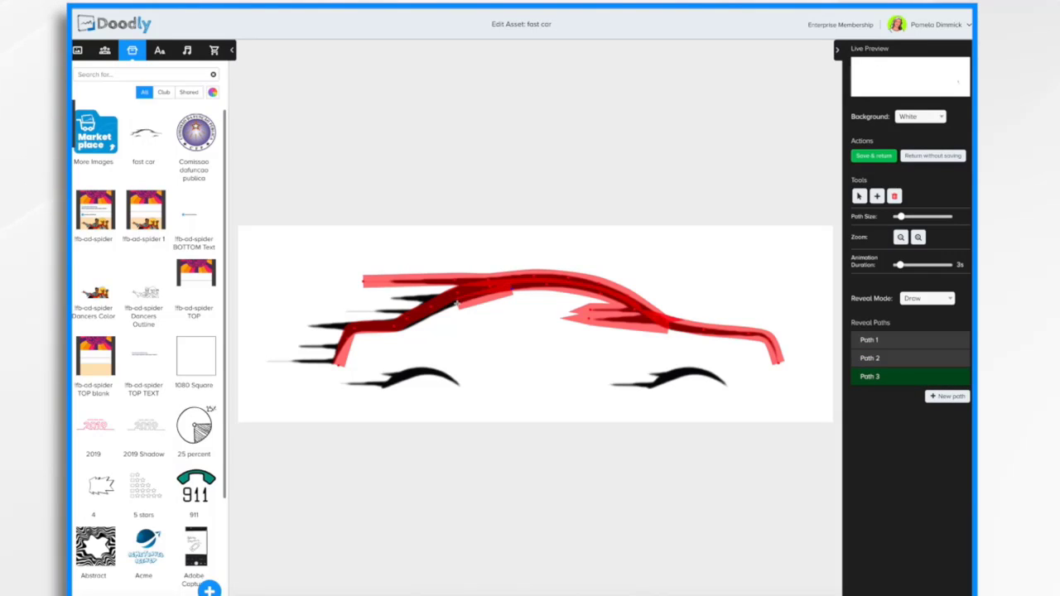
pyautogui.click(398, 332)
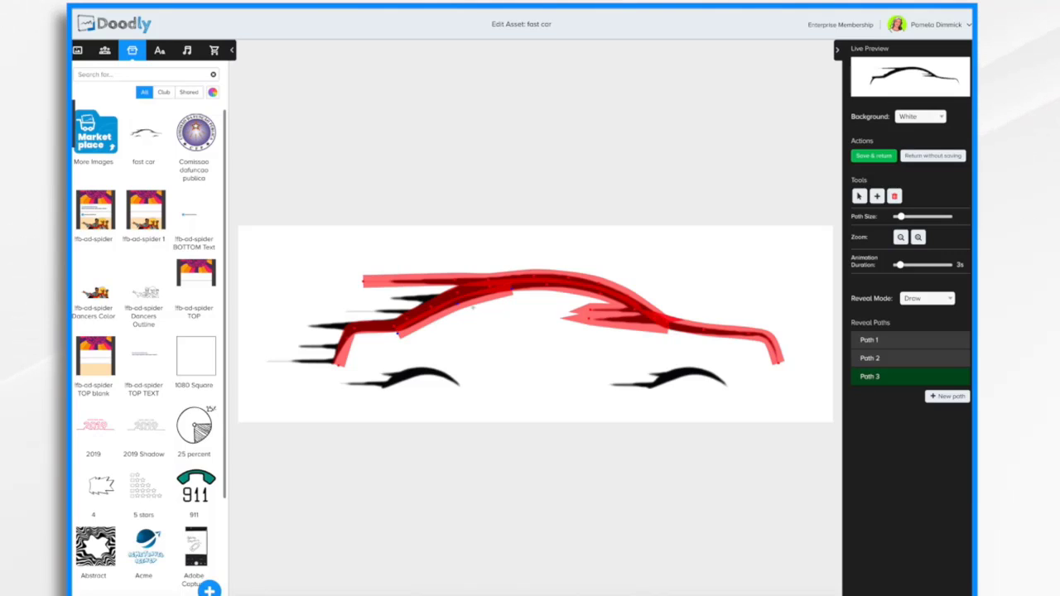
# Add Path 4 zigzagging out and back along the remaining rear speed lines, from below the roof down to the bumper's lowest line.
pyautogui.click(947, 396)
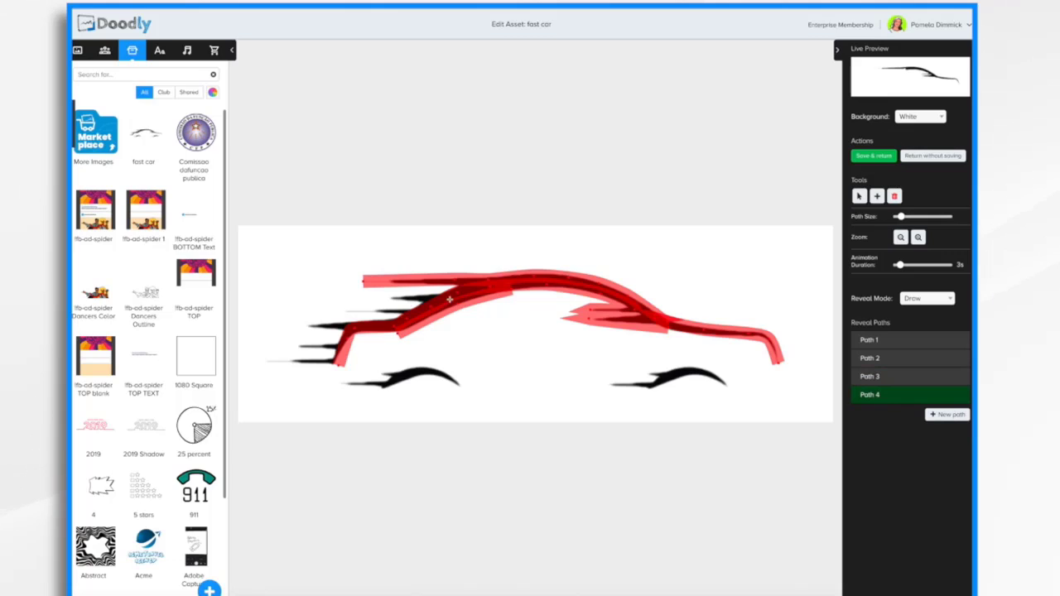
pyautogui.click(379, 296)
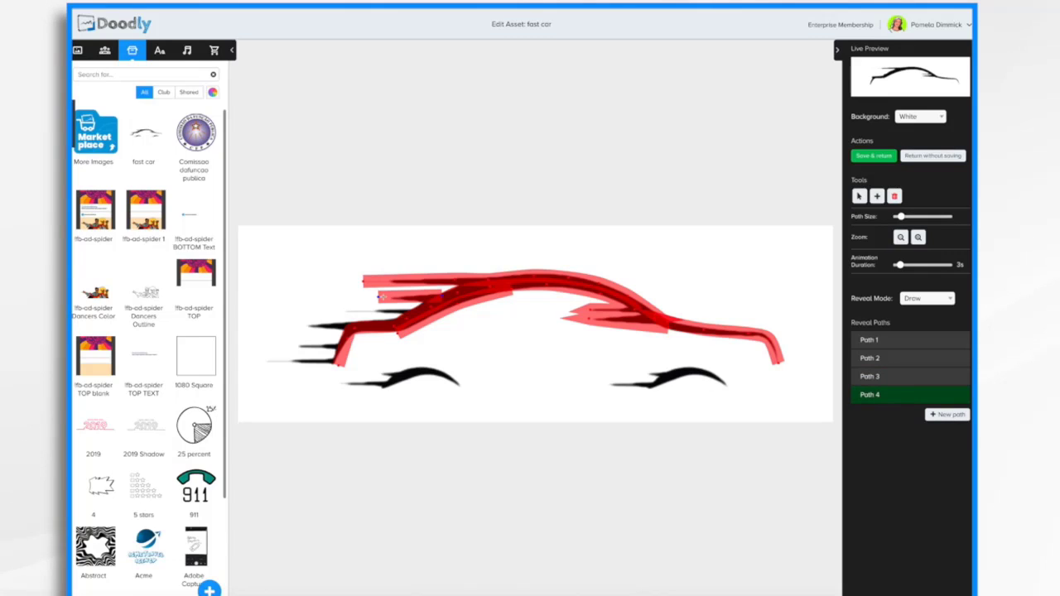
pyautogui.click(428, 306)
pyautogui.click(341, 313)
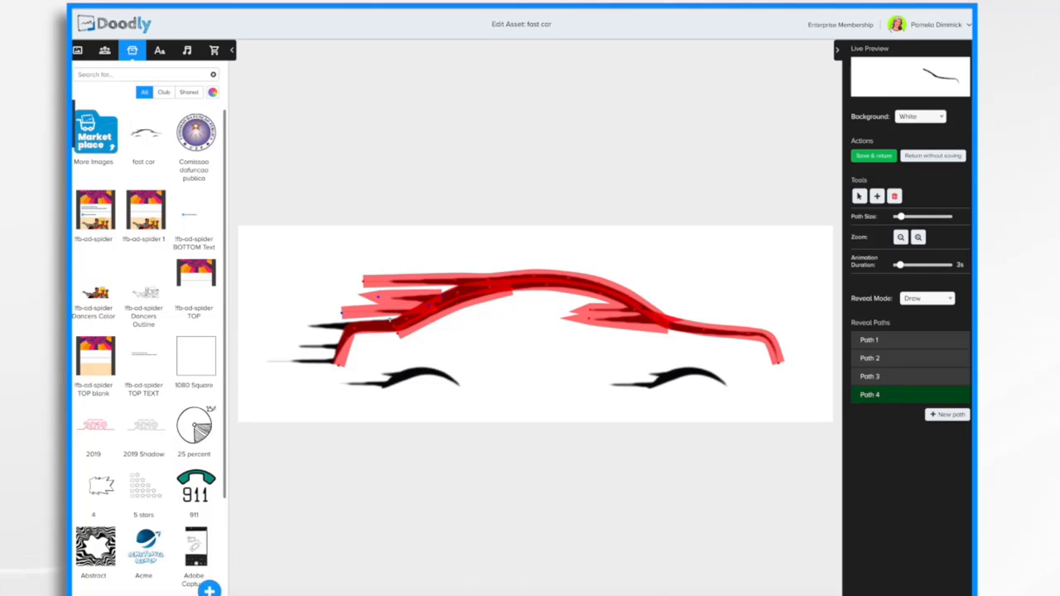
pyautogui.click(304, 325)
pyautogui.click(342, 344)
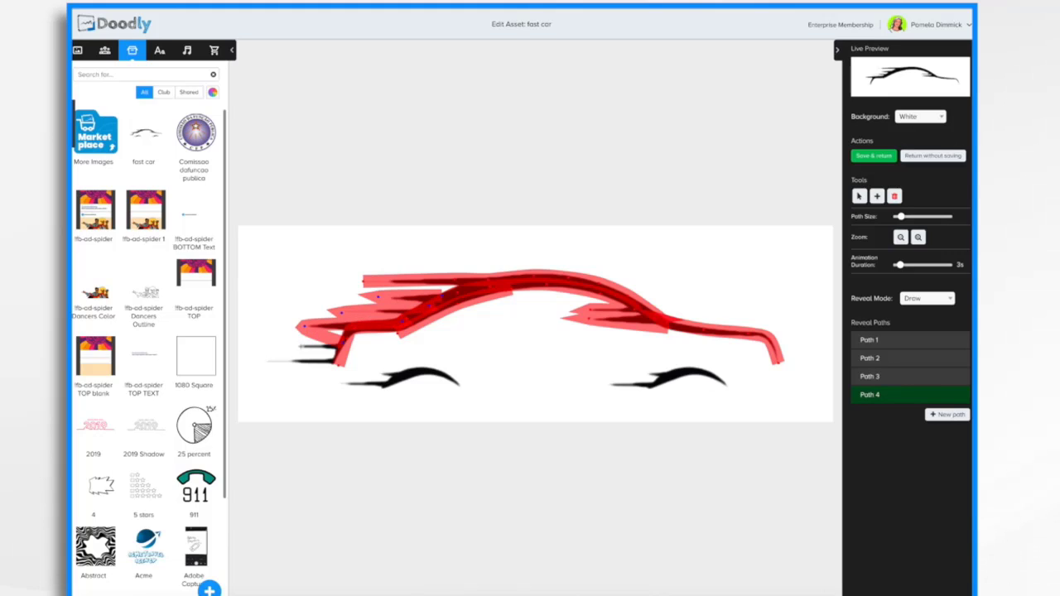
pyautogui.click(294, 346)
pyautogui.click(336, 361)
pyautogui.click(260, 361)
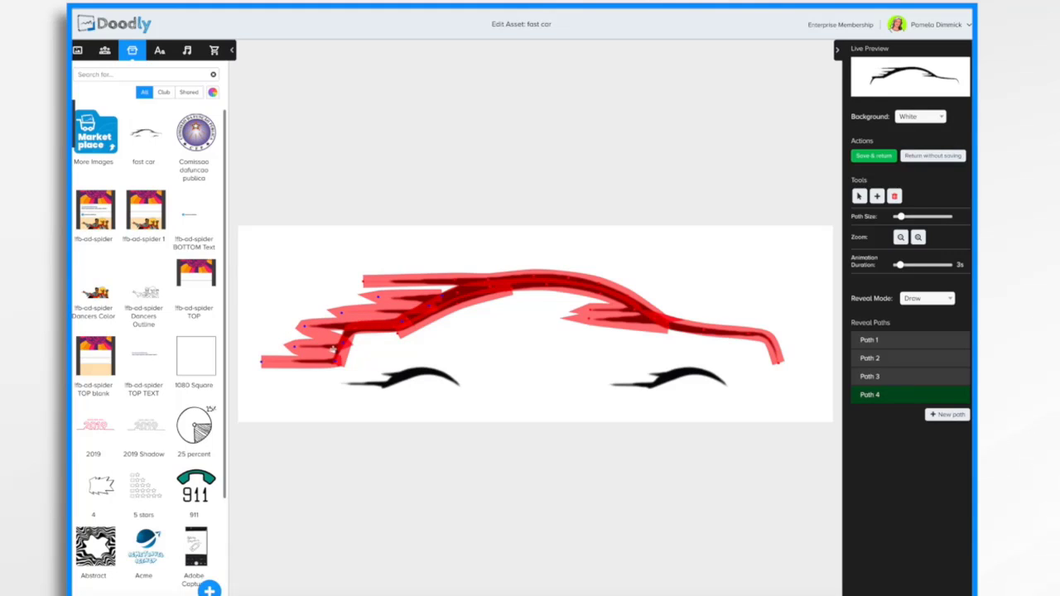
# Add Path 5 along the front wheel arch to its speed line tip and widen it to cover the whole arch.
pyautogui.click(946, 414)
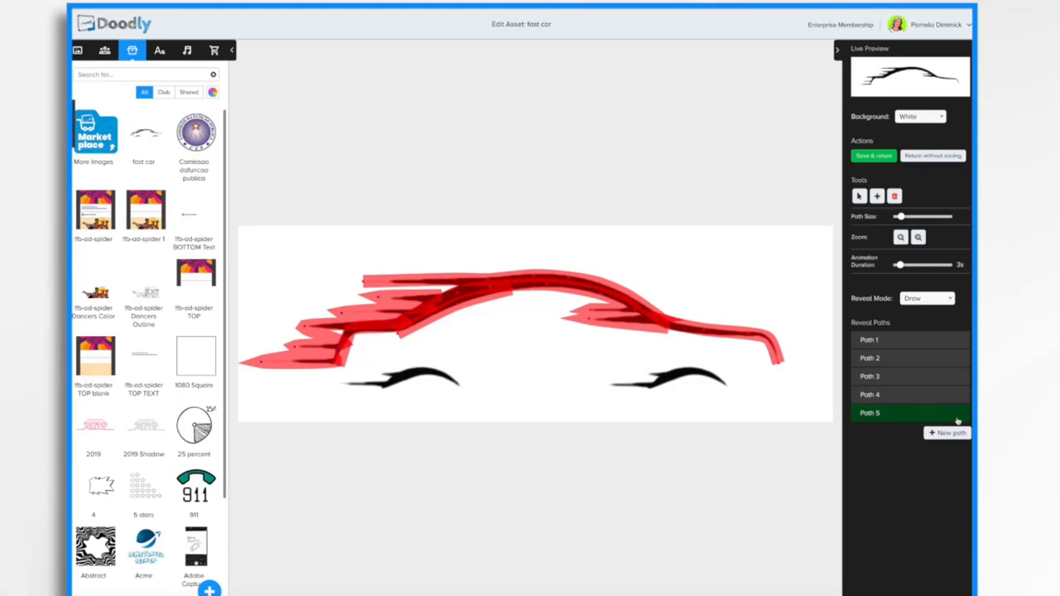
pyautogui.click(729, 388)
pyautogui.click(707, 374)
pyautogui.click(692, 369)
pyautogui.click(663, 377)
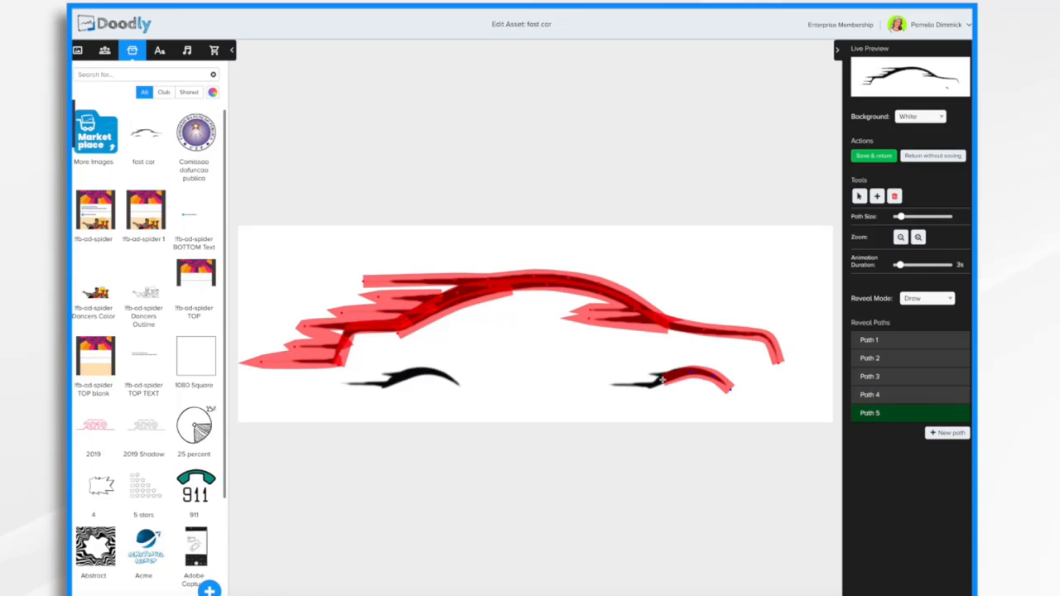
pyautogui.click(650, 384)
pyautogui.click(608, 384)
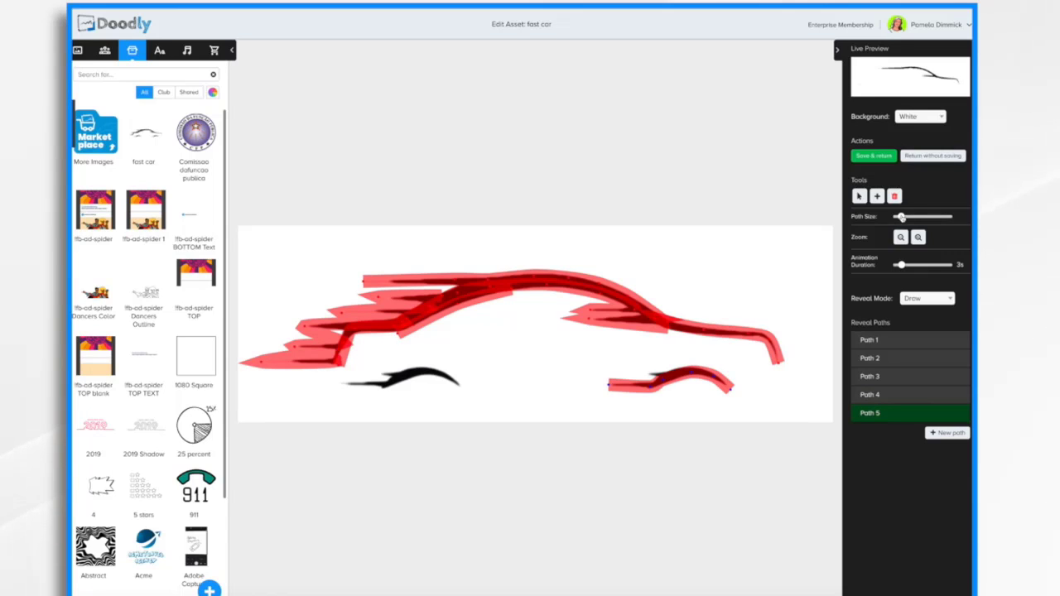
pyautogui.moveTo(900, 216); pyautogui.dragTo(908, 216)
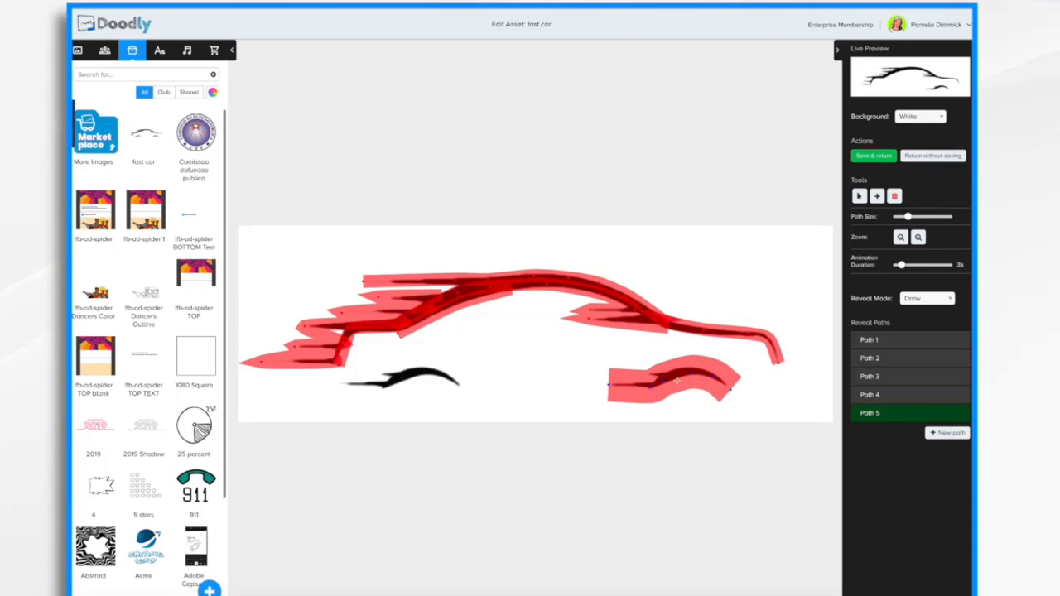
# Add Path 6 along the rear wheel arch, ending just beyond the tip of its speed line.
pyautogui.click(946, 432)
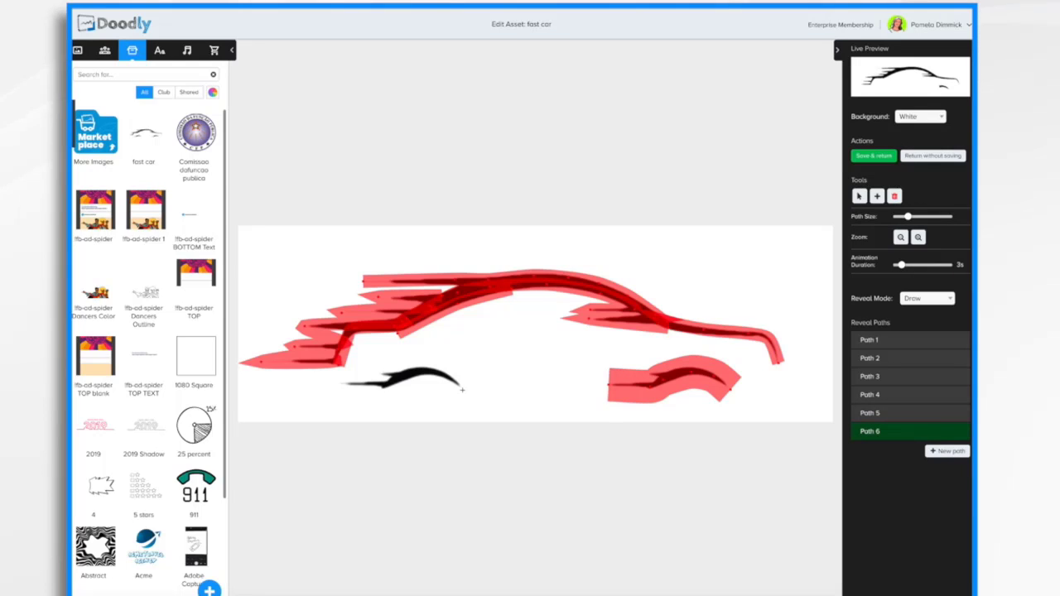
pyautogui.click(438, 371)
pyautogui.click(408, 373)
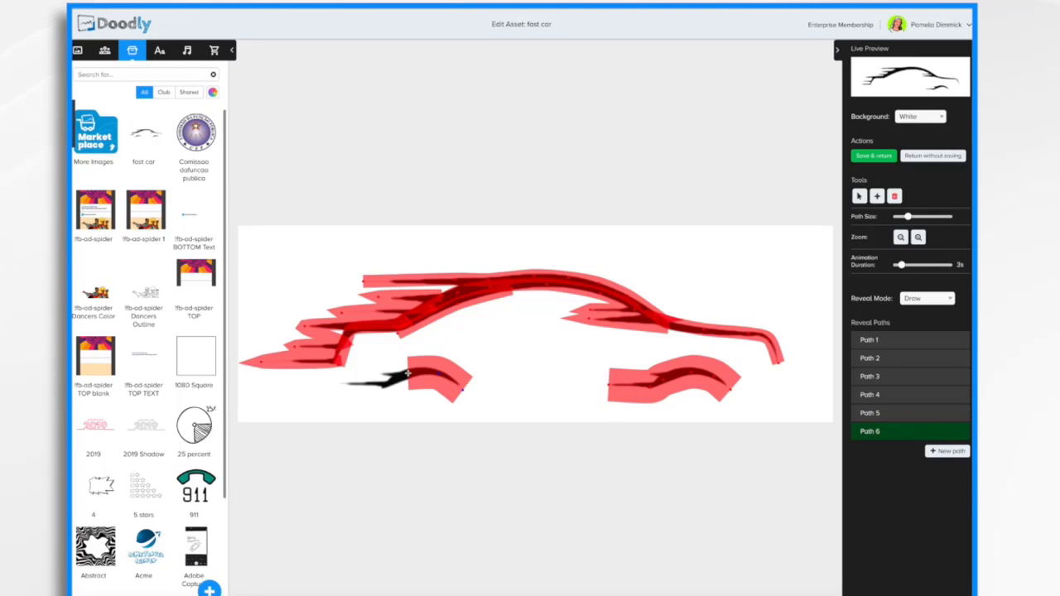
pyautogui.click(373, 386)
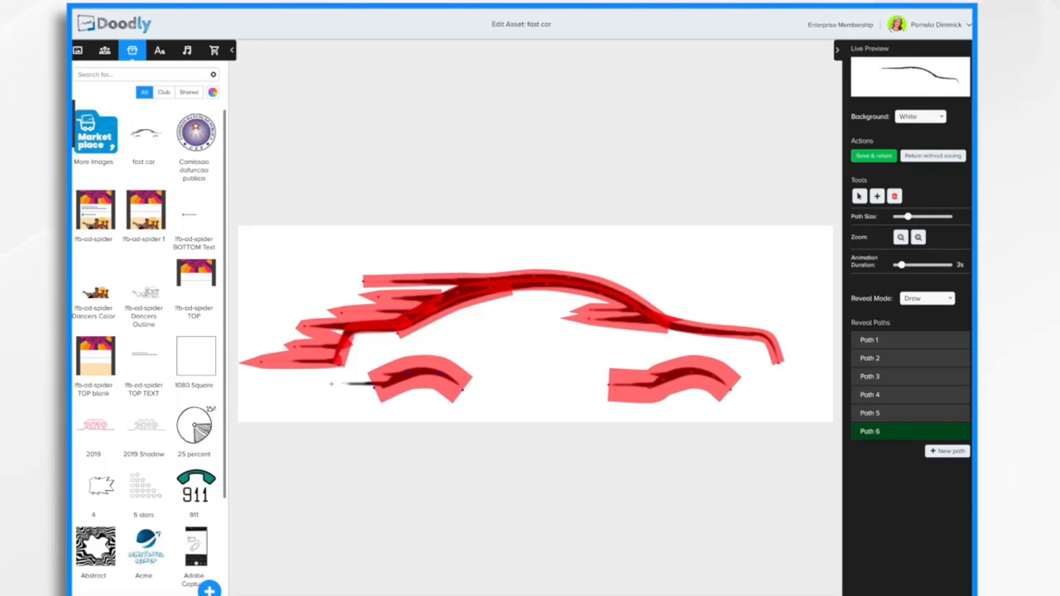
pyautogui.click(332, 383)
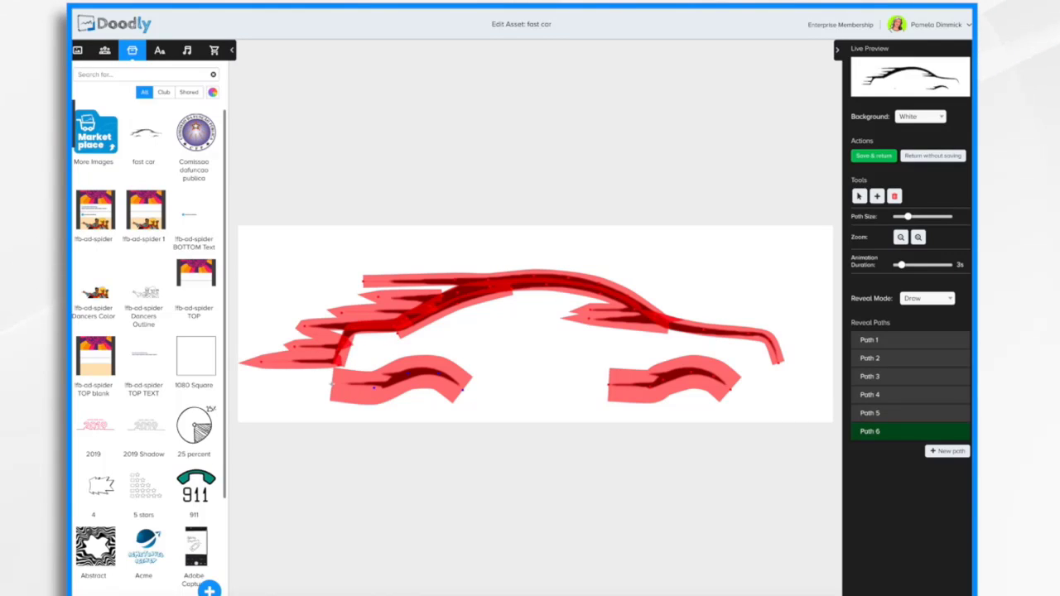
# Save the car's reveal paths, return to the scene, and preview the video before closing the preview.
pyautogui.click(876, 156)
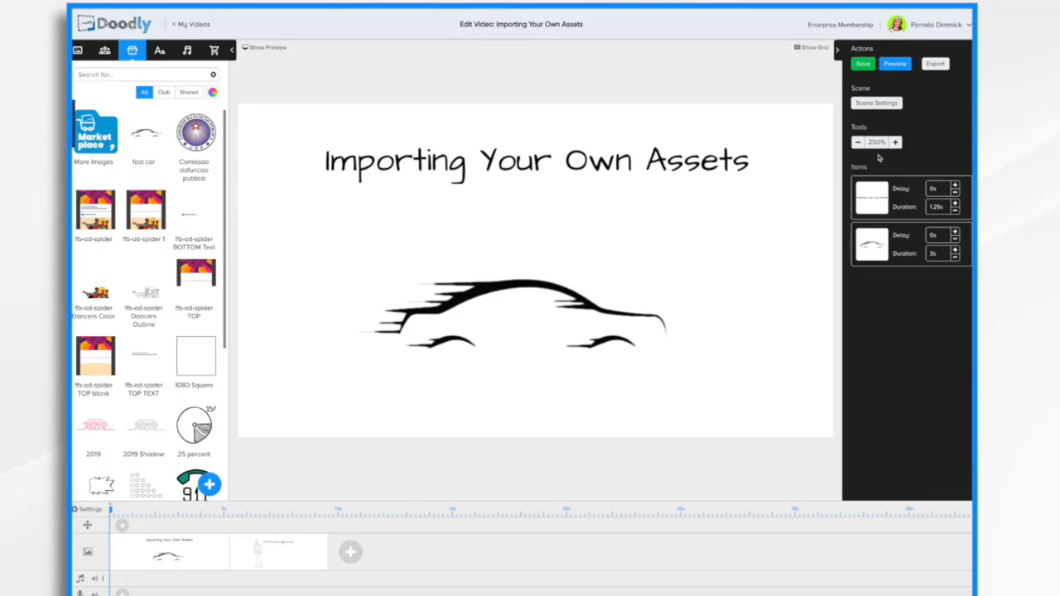
pyautogui.click(896, 65)
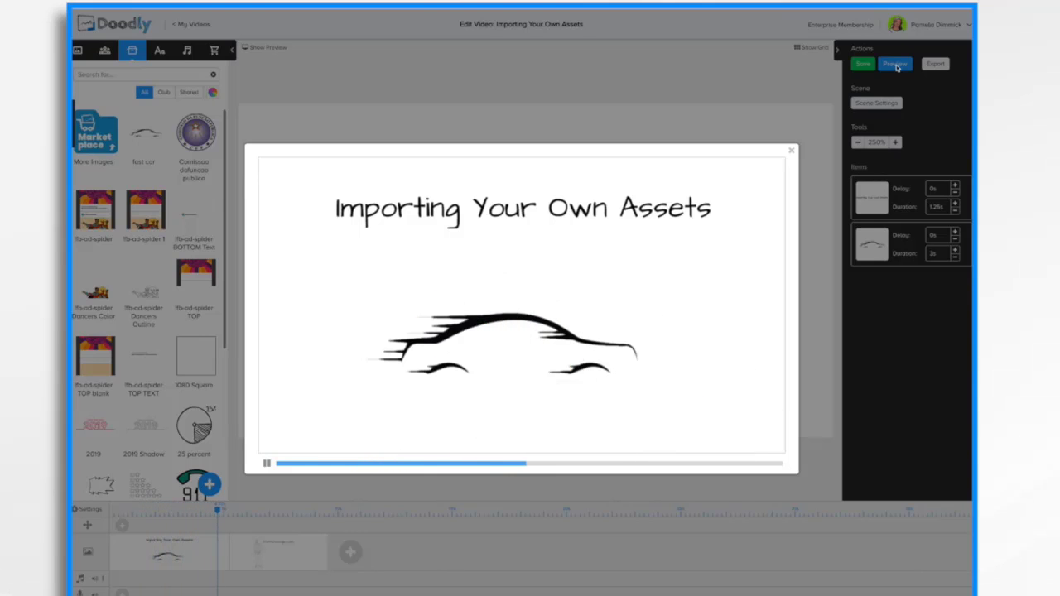
pyautogui.click(791, 151)
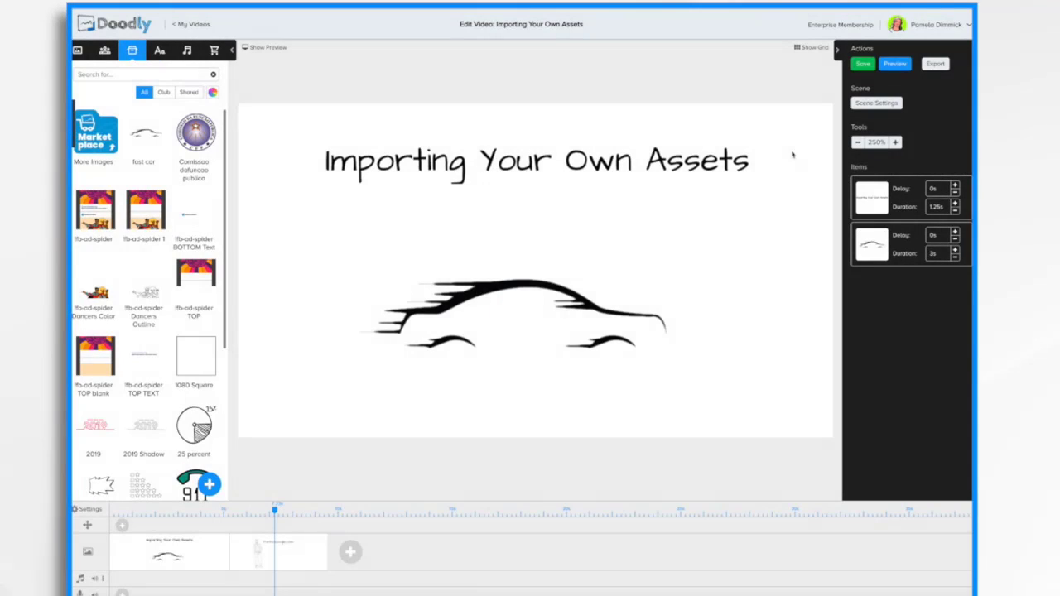
# Reopen the car in the scene for path editing and shift Path 4's starting point slightly forward onto the roofline.
pyautogui.click(588, 307)
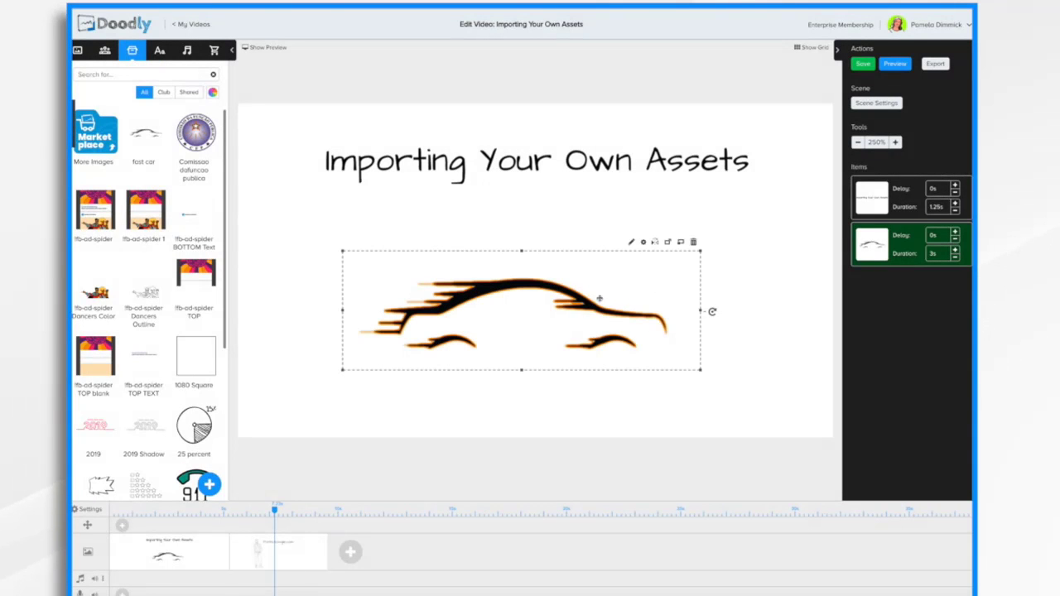
pyautogui.click(631, 242)
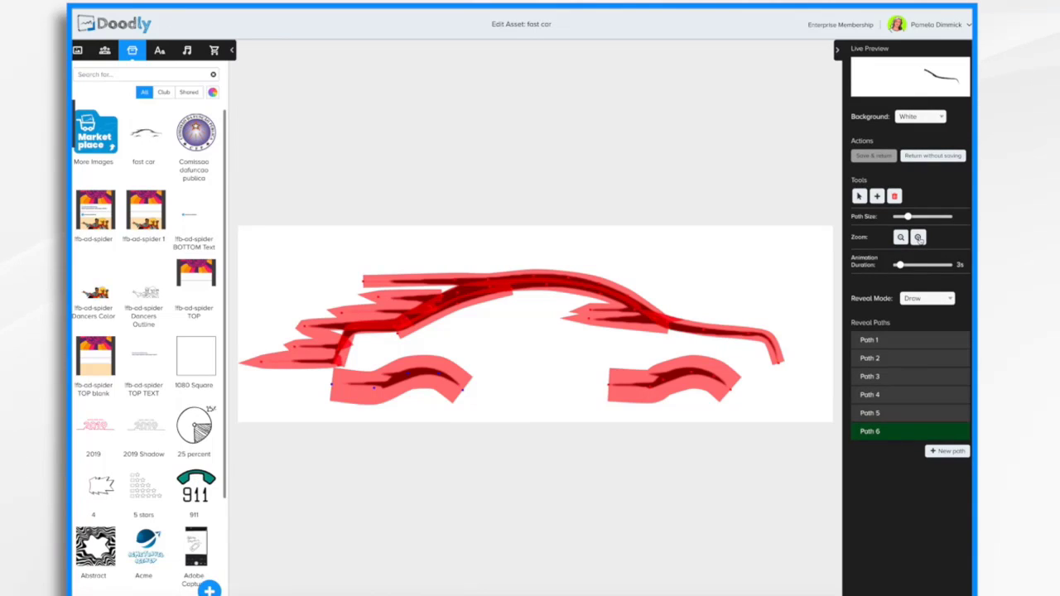
pyautogui.click(917, 237)
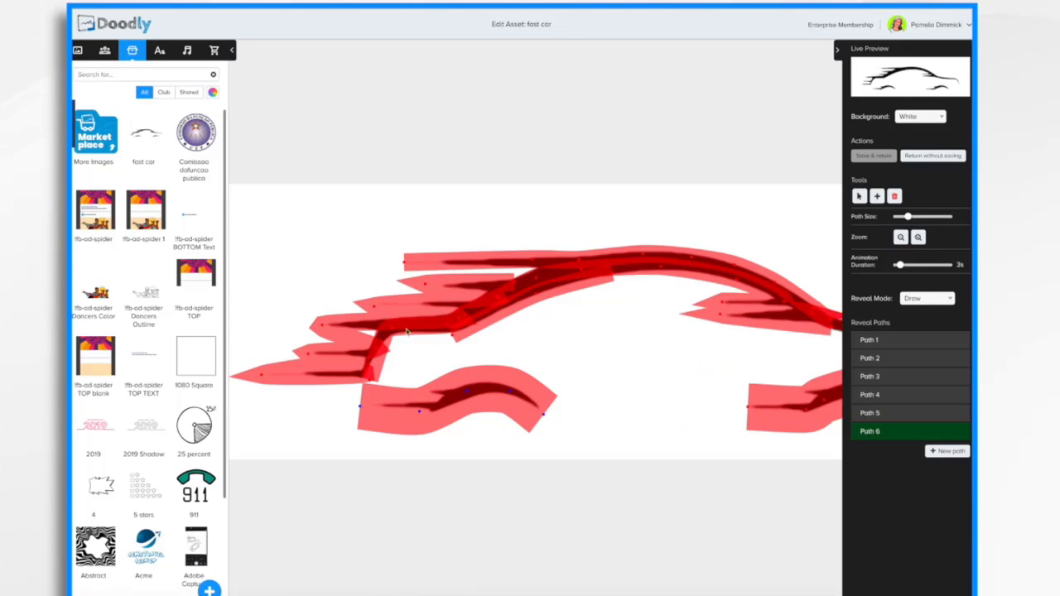
pyautogui.click(513, 285)
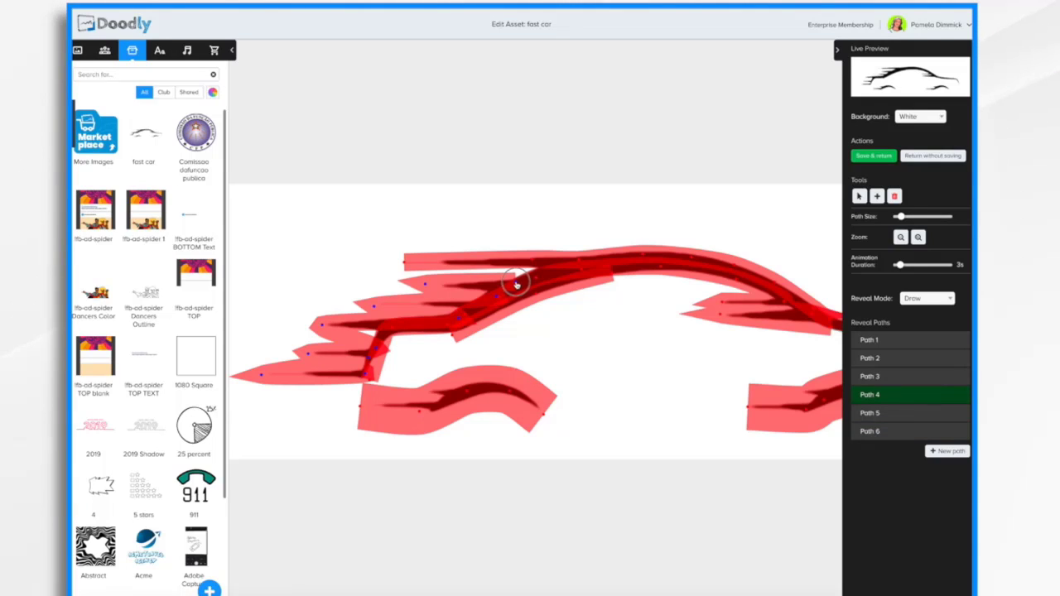
pyautogui.click(524, 284)
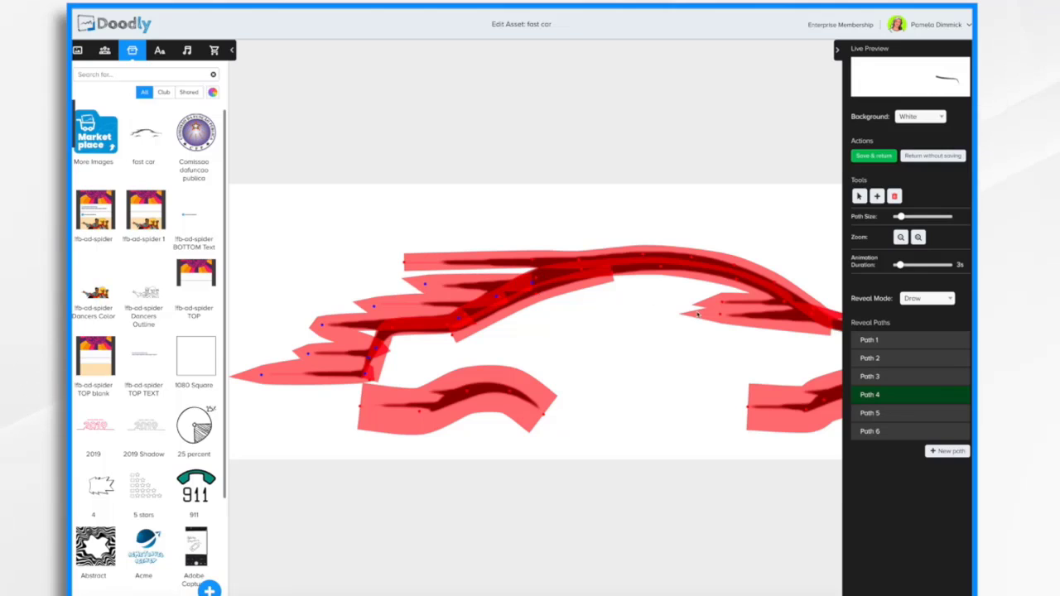
# Check the paths over the front of the car and set the animation duration to 6s.
pyautogui.hscroll(3, 613, 298)
pyautogui.hscroll(3, 694, 308)
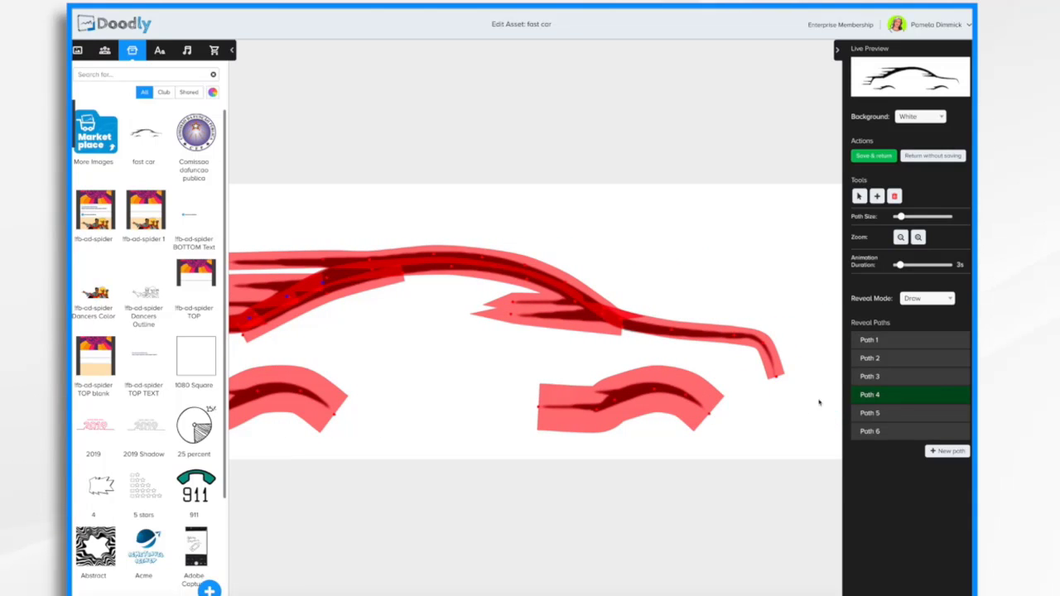
pyautogui.click(900, 238)
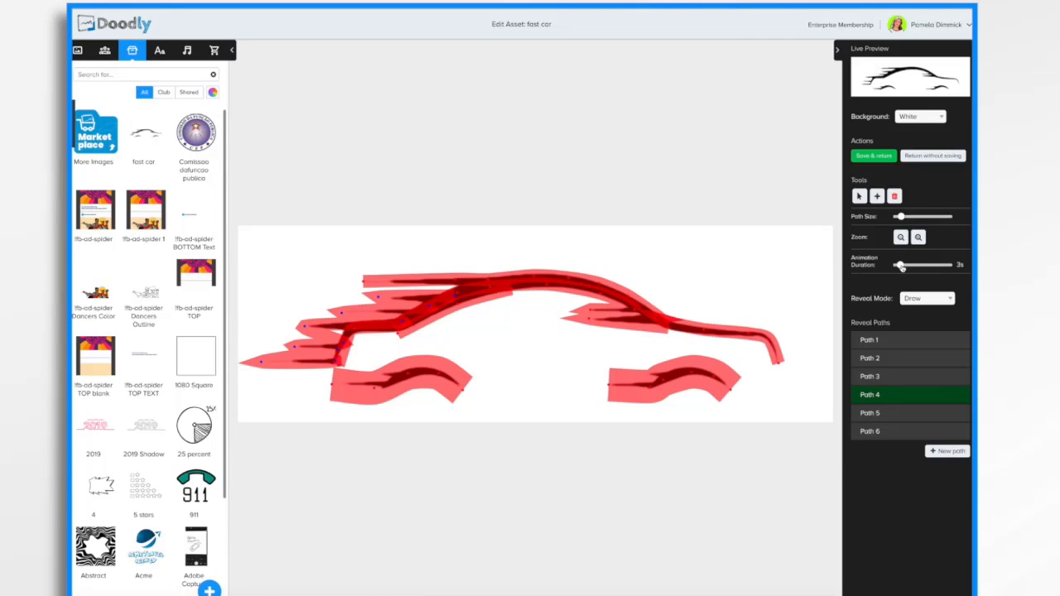
pyautogui.moveTo(902, 266); pyautogui.dragTo(907, 266)
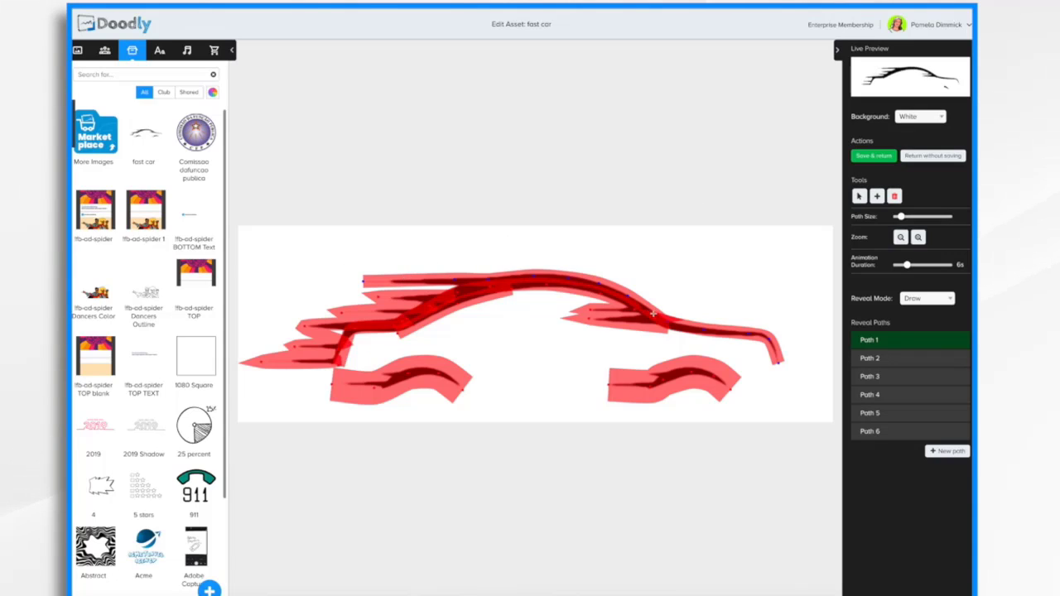
# Extend Path 1 with two extra points above the uppermost rear speed line and undo the last point.
pyautogui.click(367, 249)
pyautogui.click(447, 253)
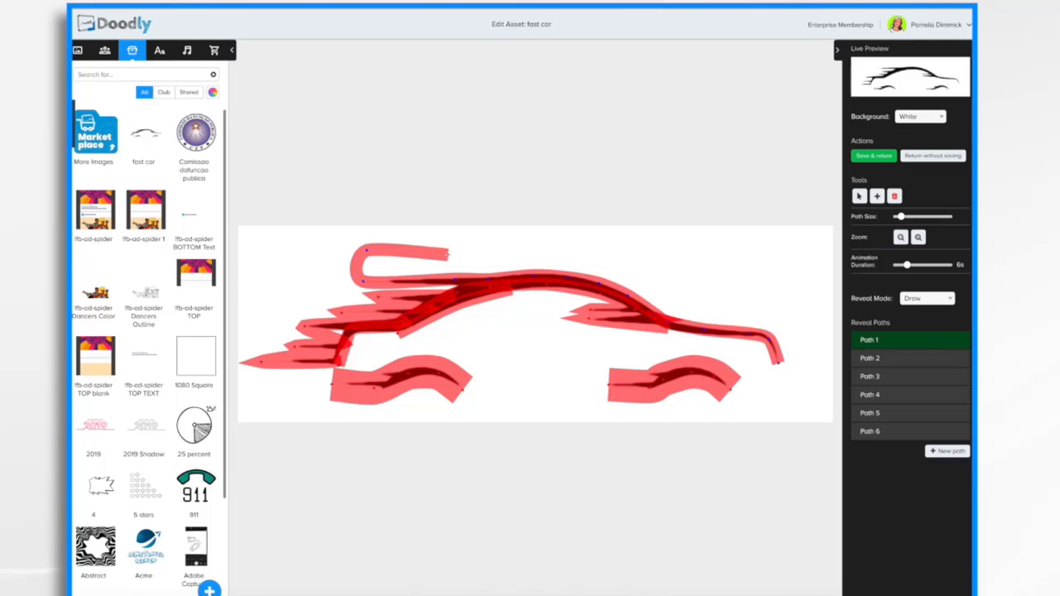
pyautogui.hotkey('ctrl', 'z')
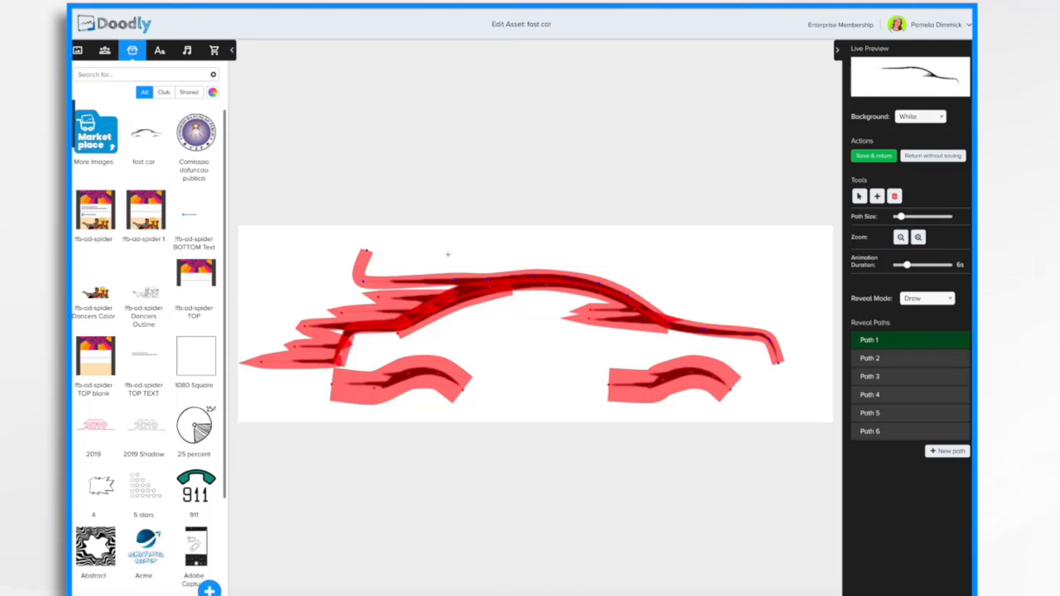
# Undo the remaining extra point on Path 1 and select Path 5 and Path 2 on the canvas to inspect them.
pyautogui.hotkey('ctrl', 'z')
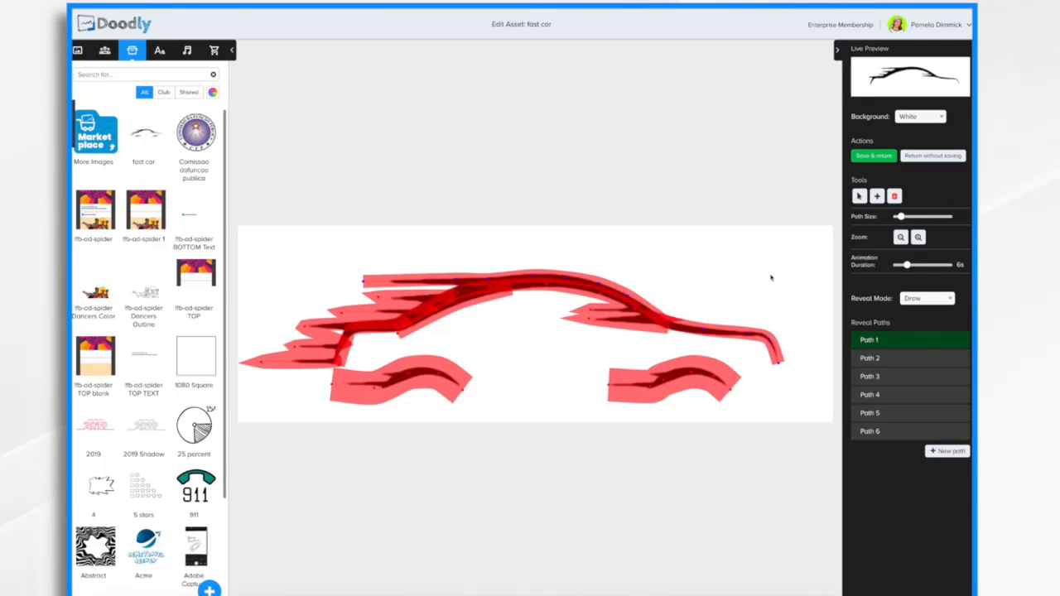
pyautogui.click(691, 376)
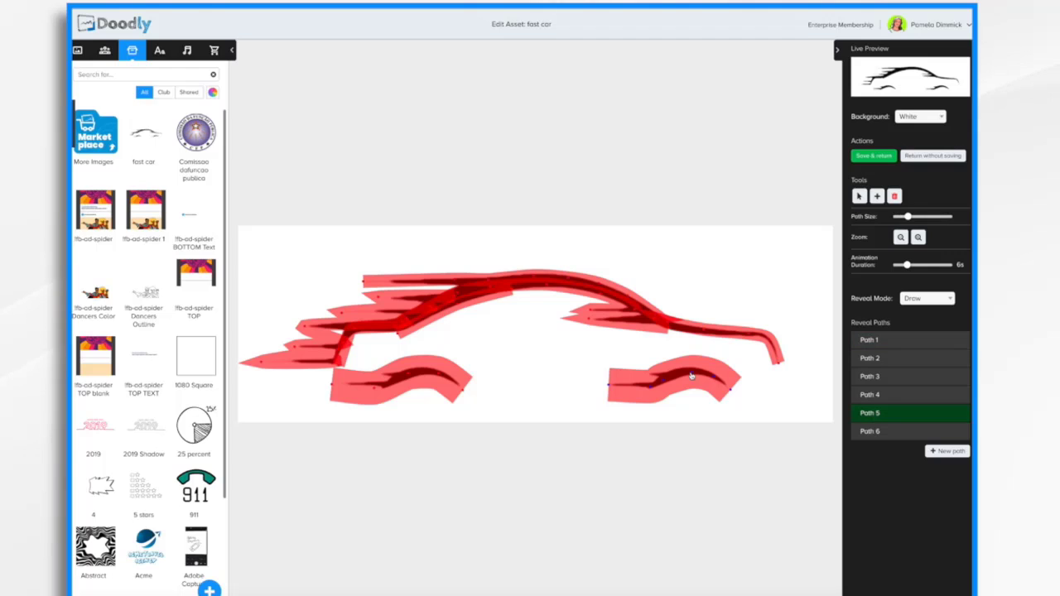
pyautogui.click(589, 322)
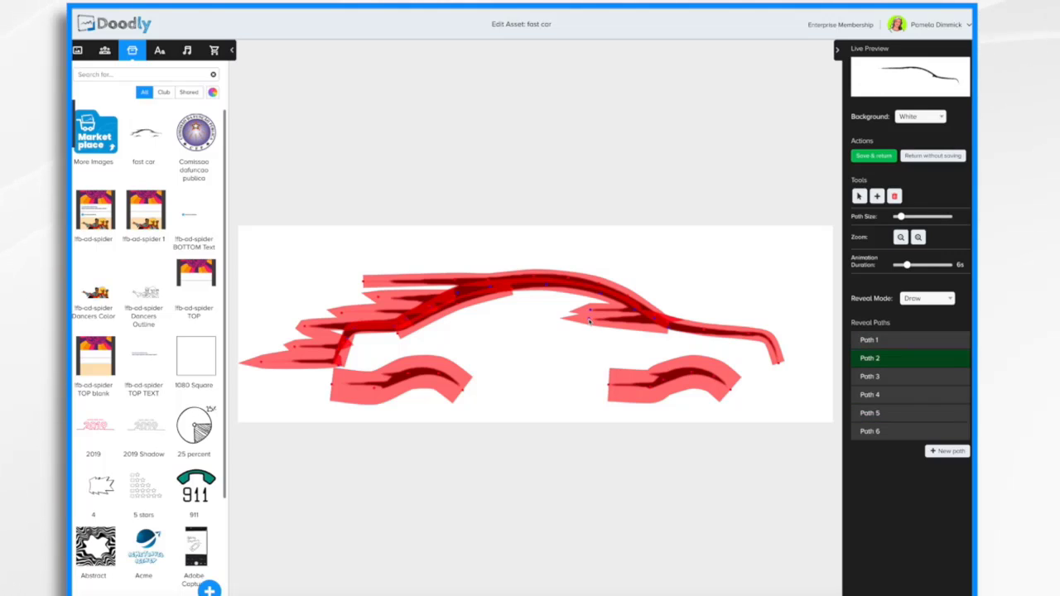
# Retrace Path 6 over the rear wheel arch by removing points and placing a new middle point on the arch.
pyautogui.click(439, 376)
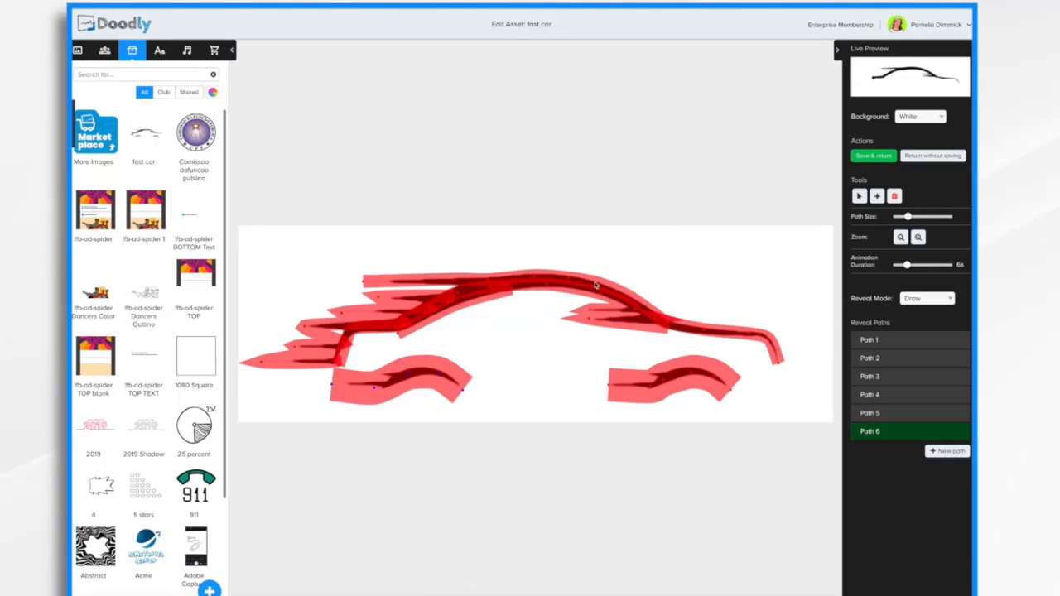
pyautogui.click(439, 376)
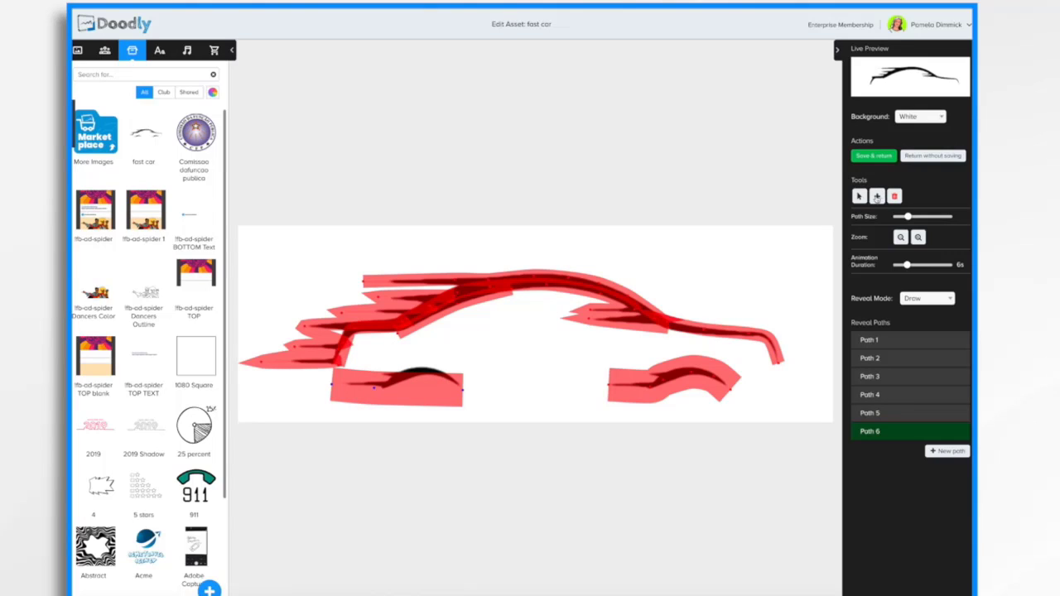
pyautogui.click(408, 379)
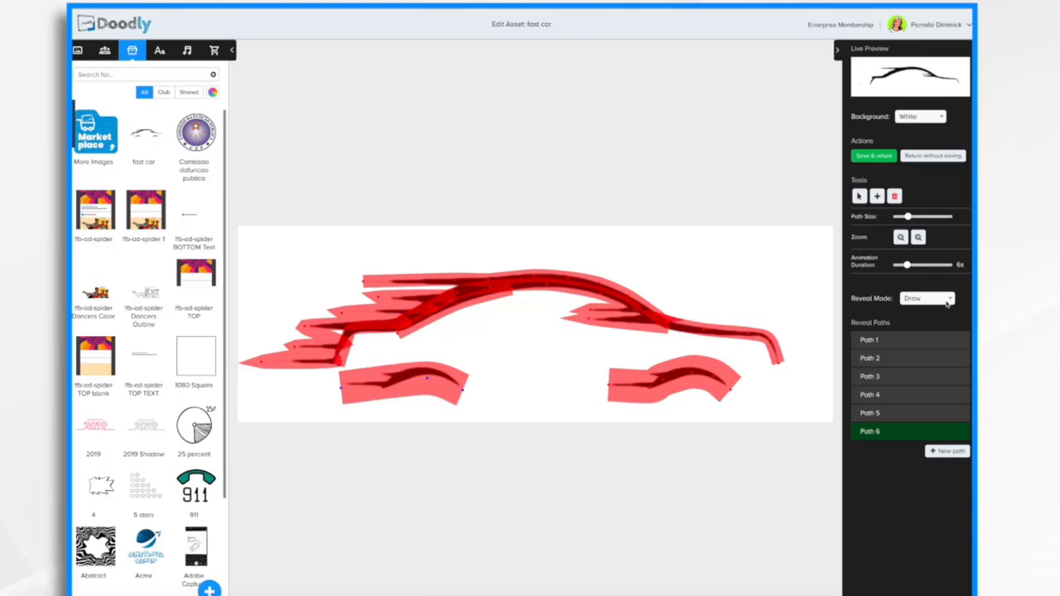
# Save the edited car paths, return to the scene, and preview the video before closing the preview.
pyautogui.click(880, 157)
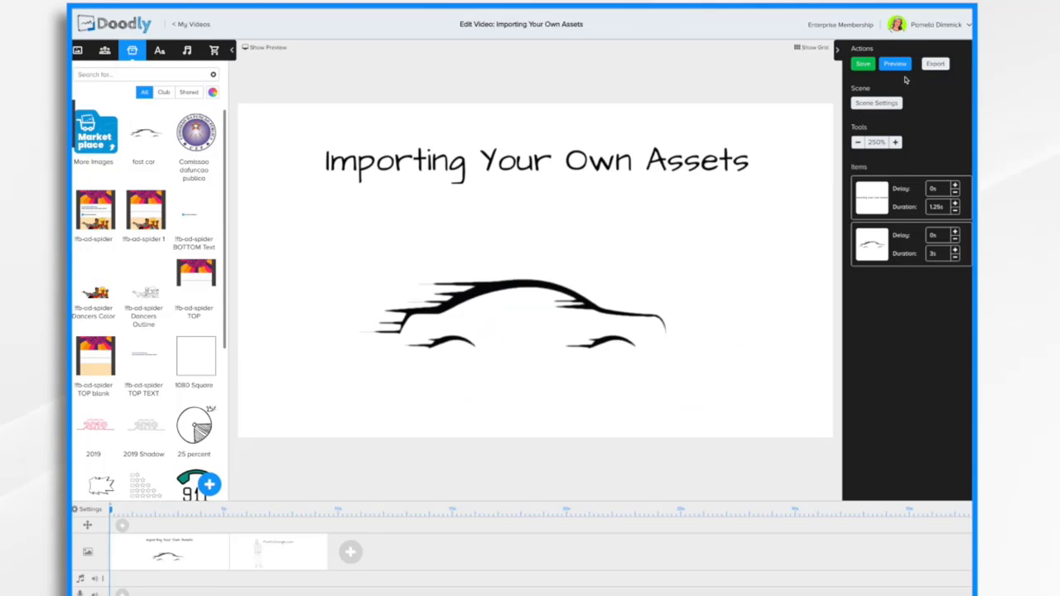
pyautogui.click(903, 69)
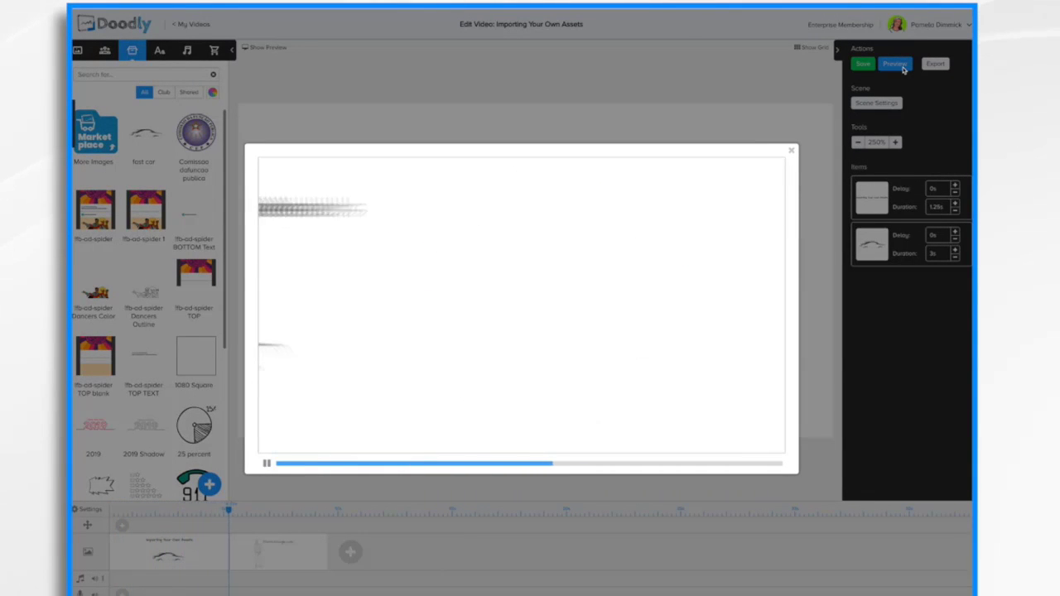
pyautogui.click(792, 151)
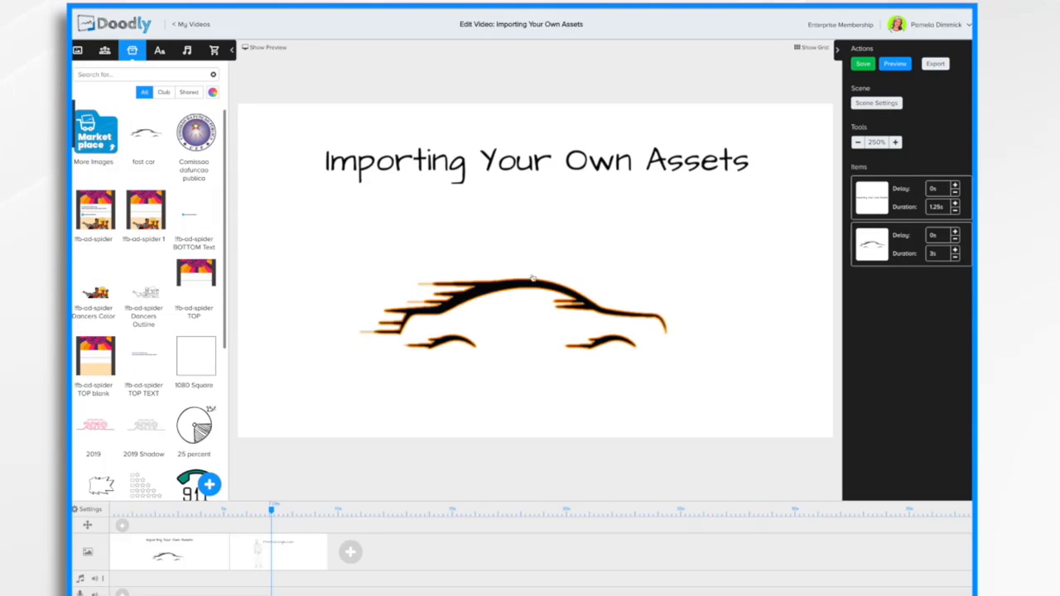
# Reopen the car for editing, set its reveal mode to Fade, save it, and preview the video.
pyautogui.click(534, 284)
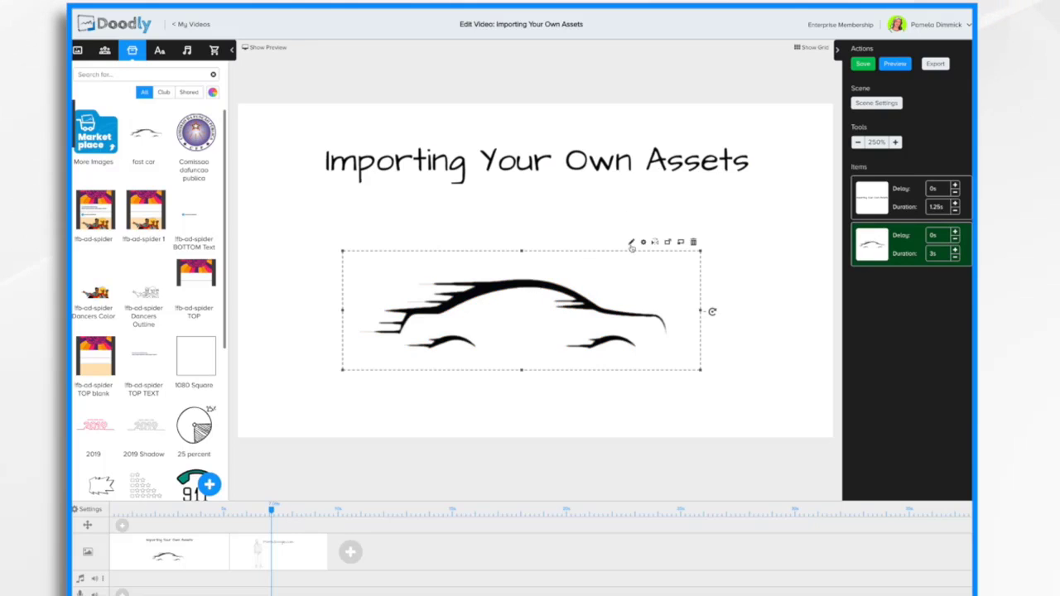
pyautogui.click(631, 241)
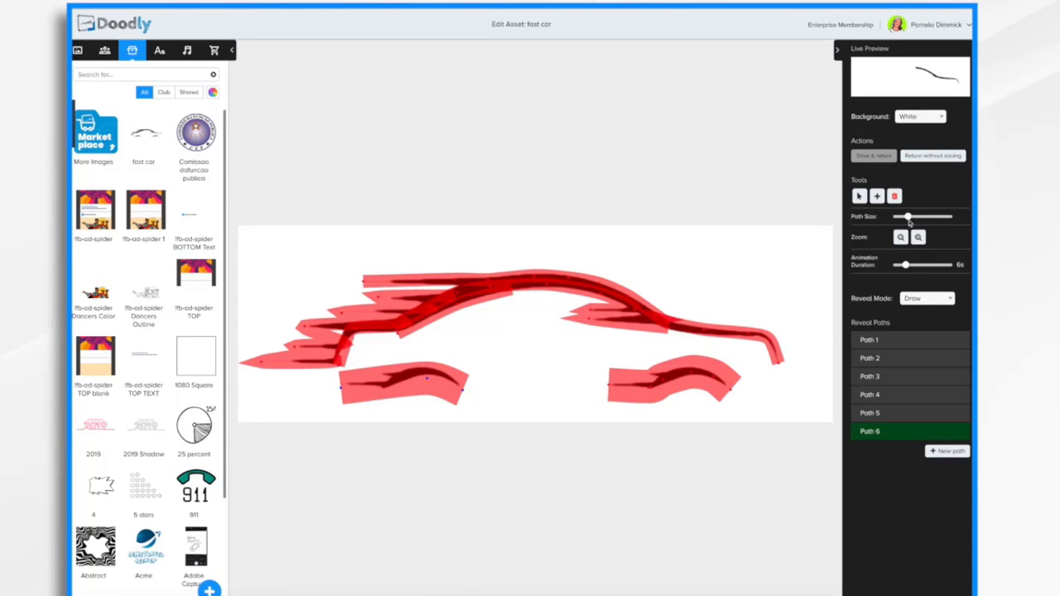
pyautogui.click(938, 299)
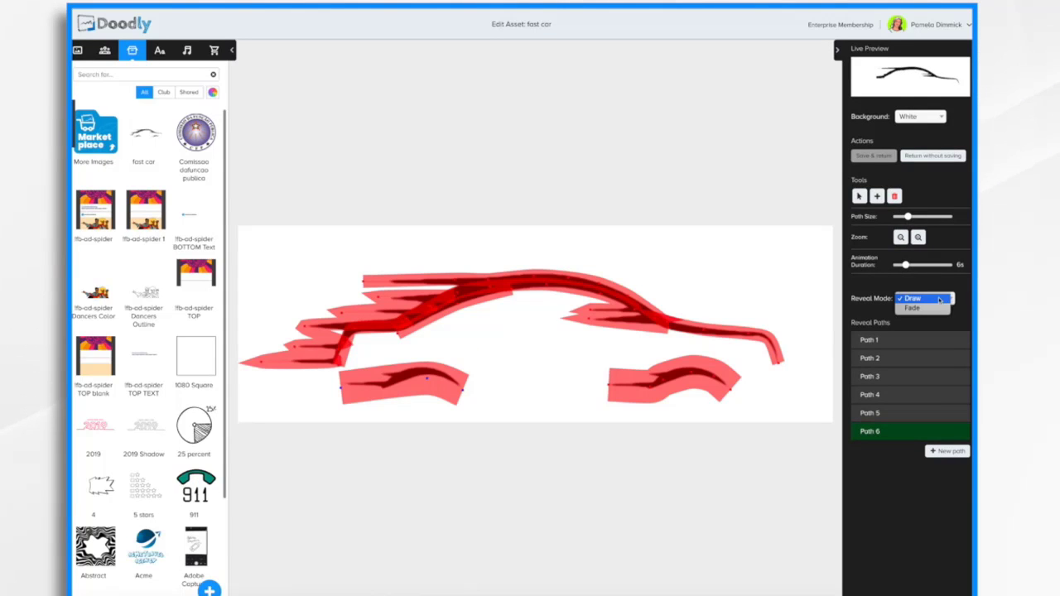
pyautogui.click(913, 308)
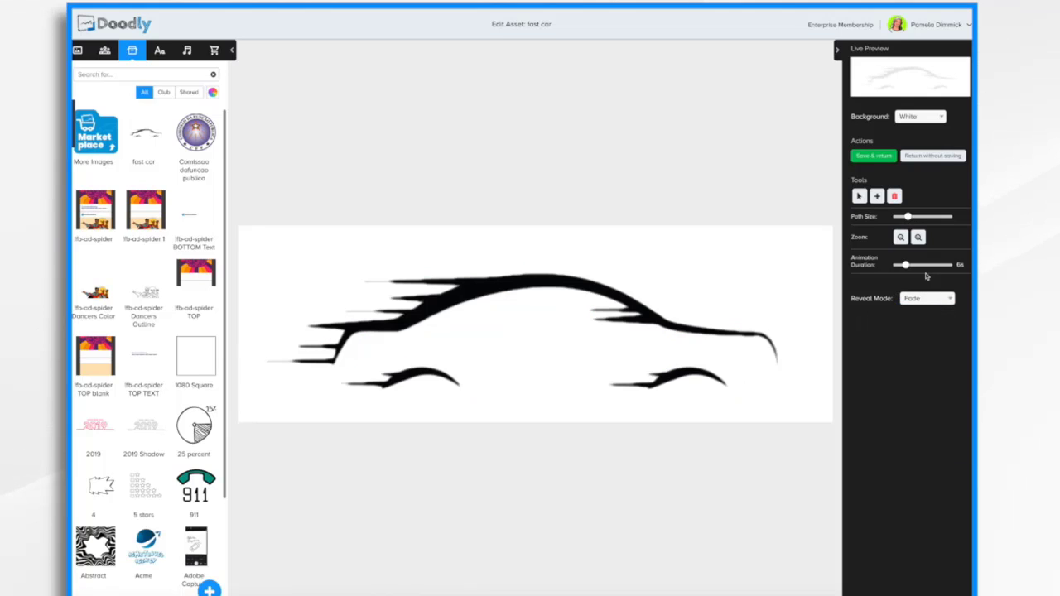
pyautogui.click(876, 156)
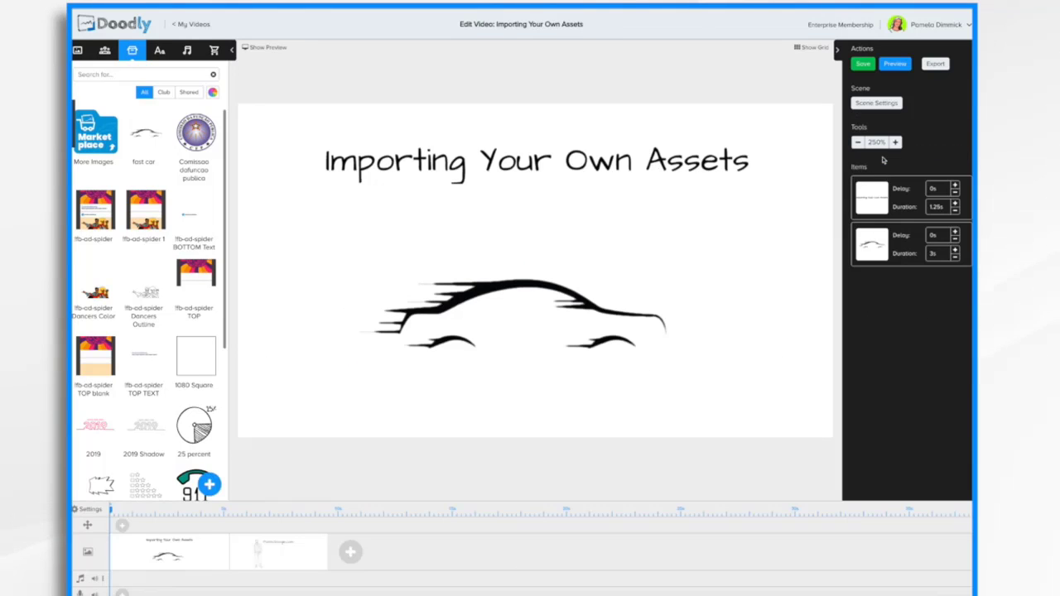
pyautogui.click(894, 63)
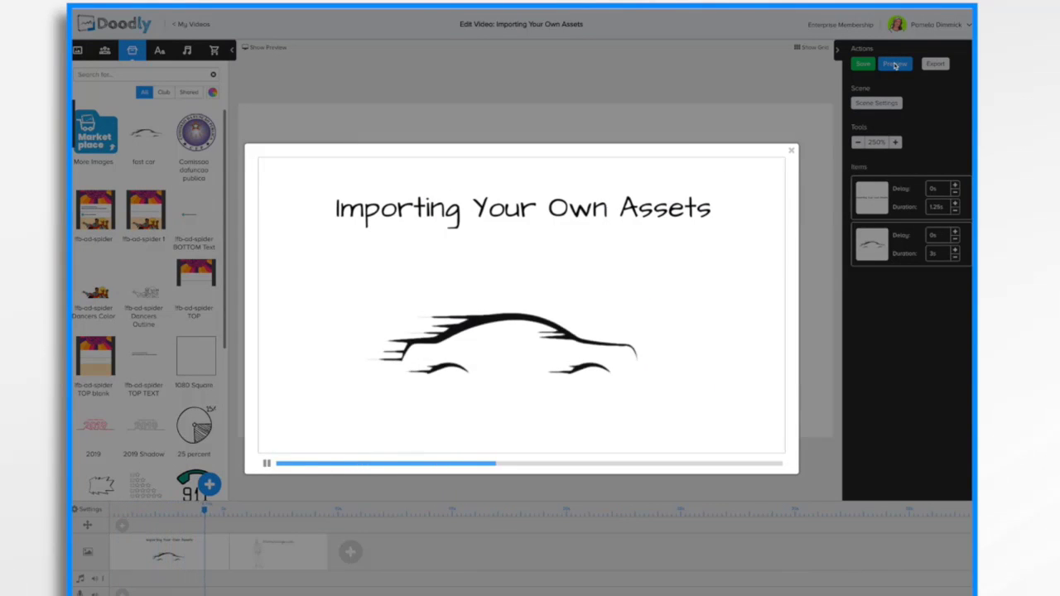
pyautogui.click(791, 152)
# Move the car toward the scene's lower left, check its reveal settings in the asset editor, and return without saving.
pyautogui.click(436, 309)
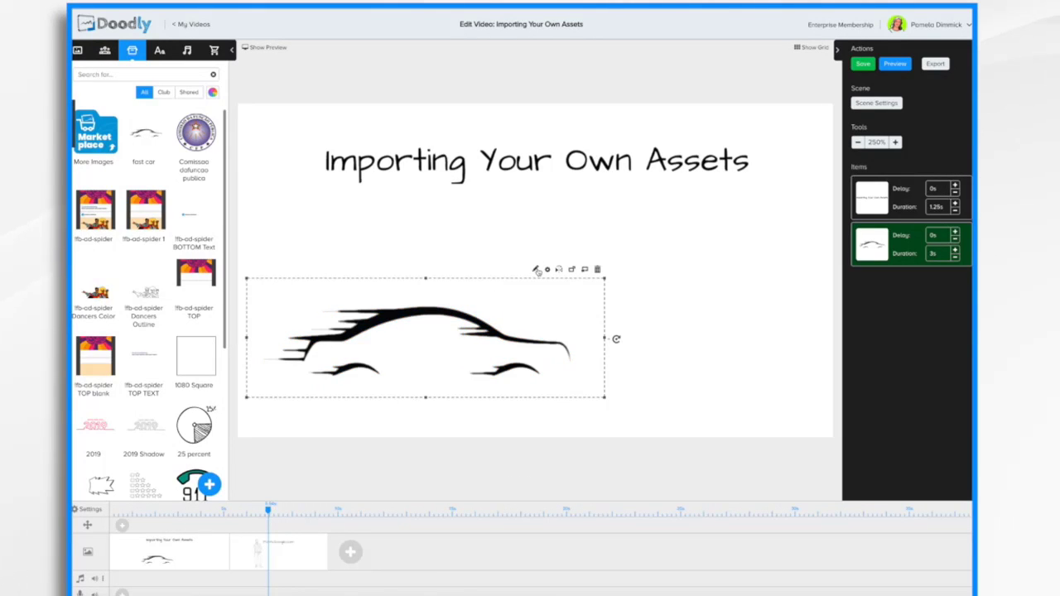
pyautogui.click(536, 270)
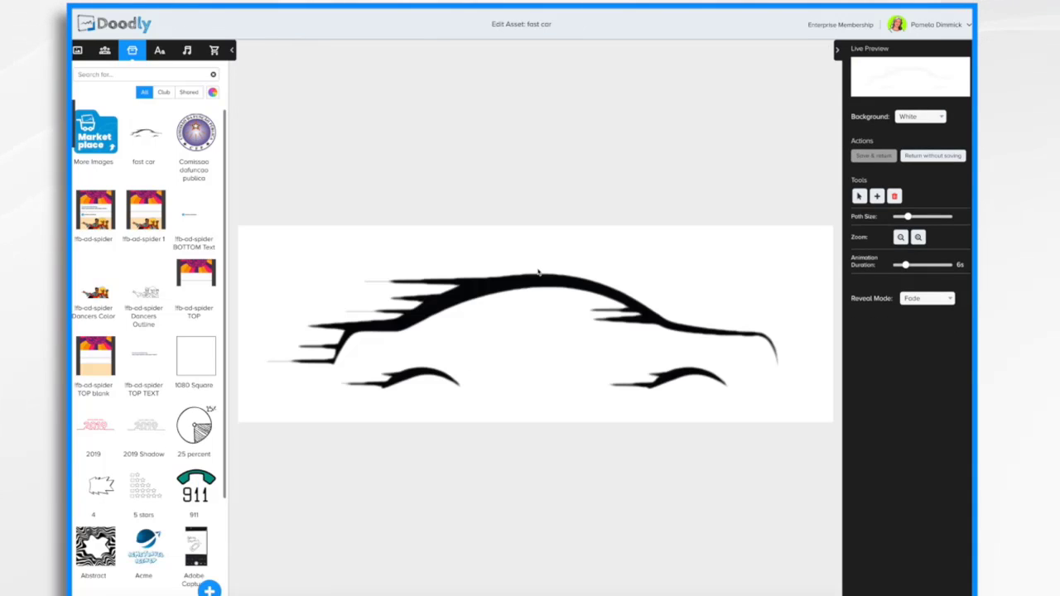
pyautogui.click(932, 156)
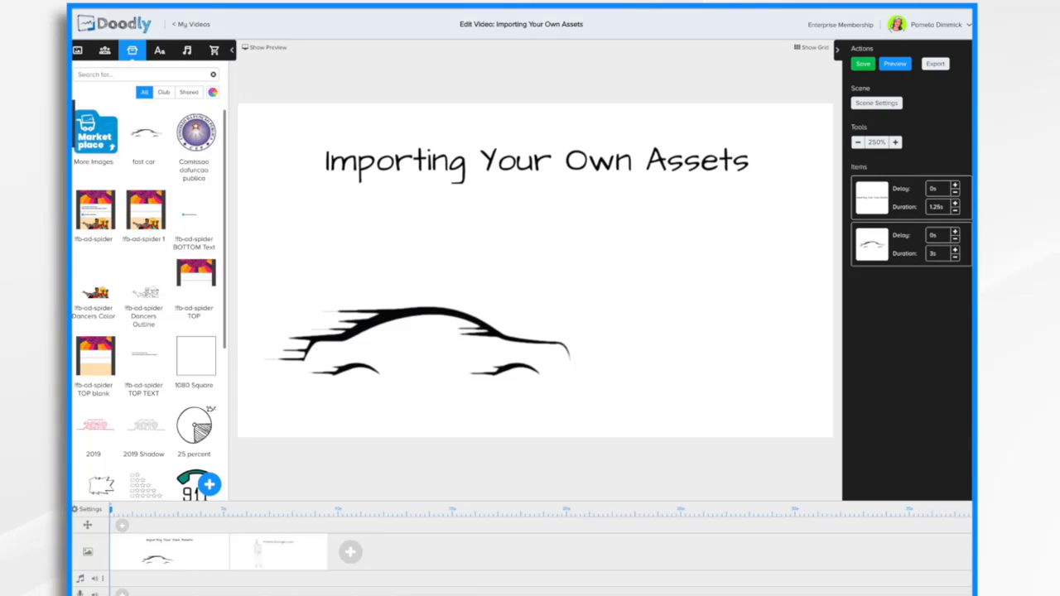
# Import dino.svg from the Downloads folder as a new prop titled "dino".
pyautogui.click(209, 485)
pyautogui.click(534, 304)
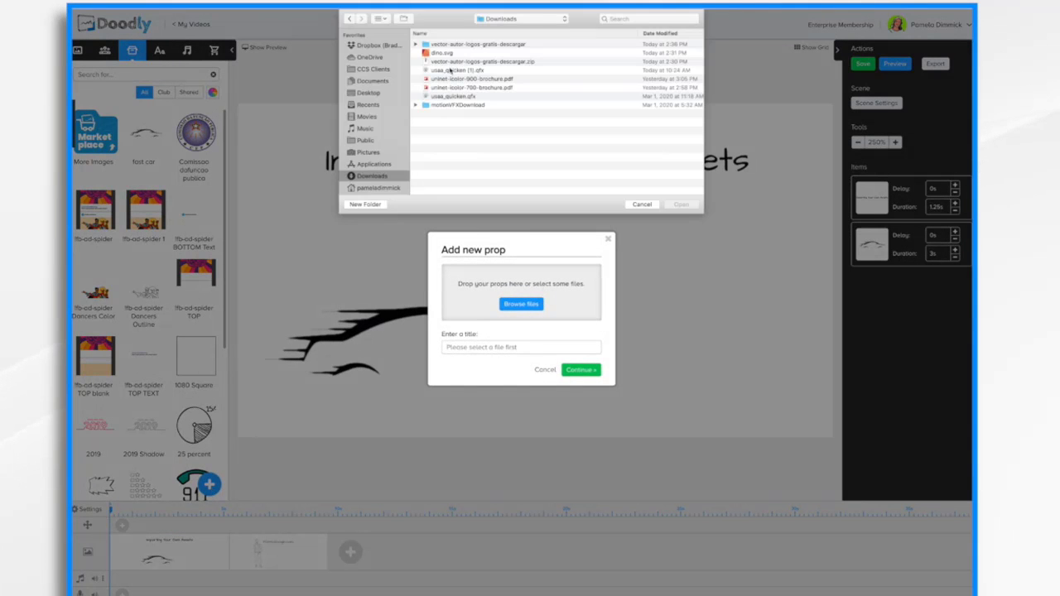
pyautogui.click(447, 53)
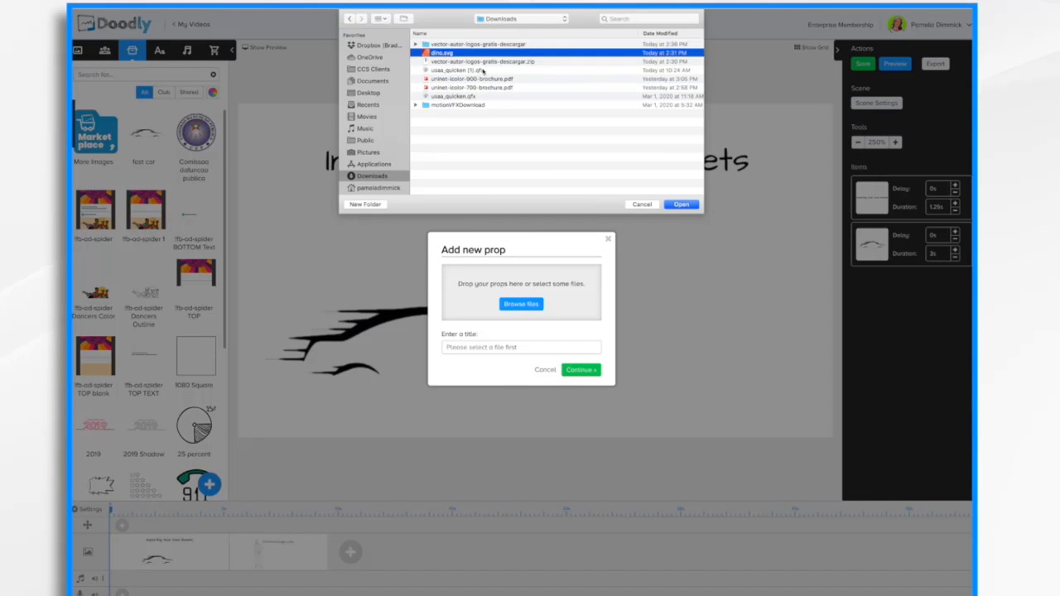
pyautogui.click(681, 204)
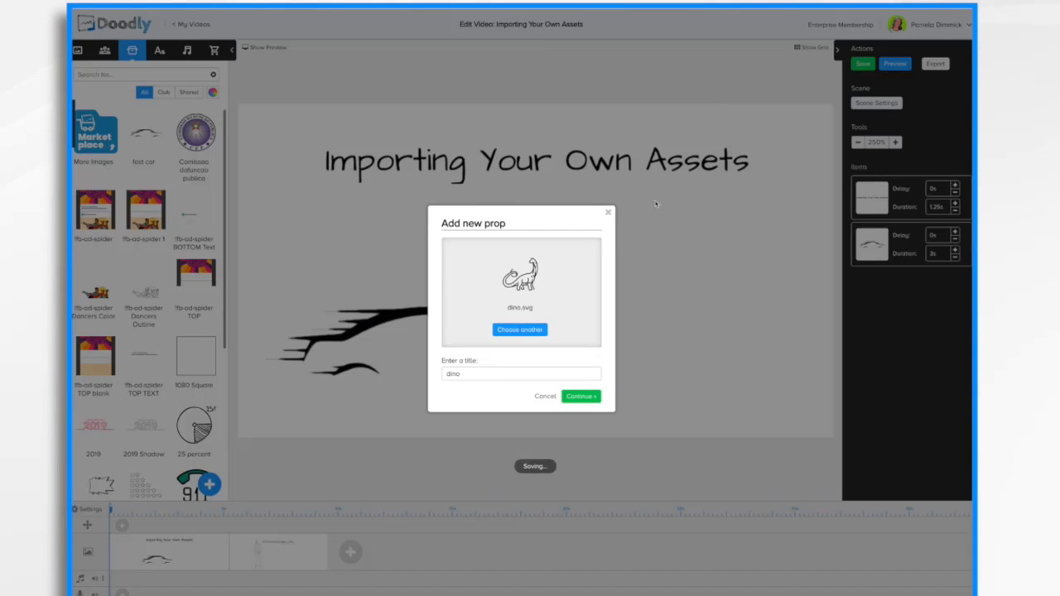
pyautogui.click(579, 397)
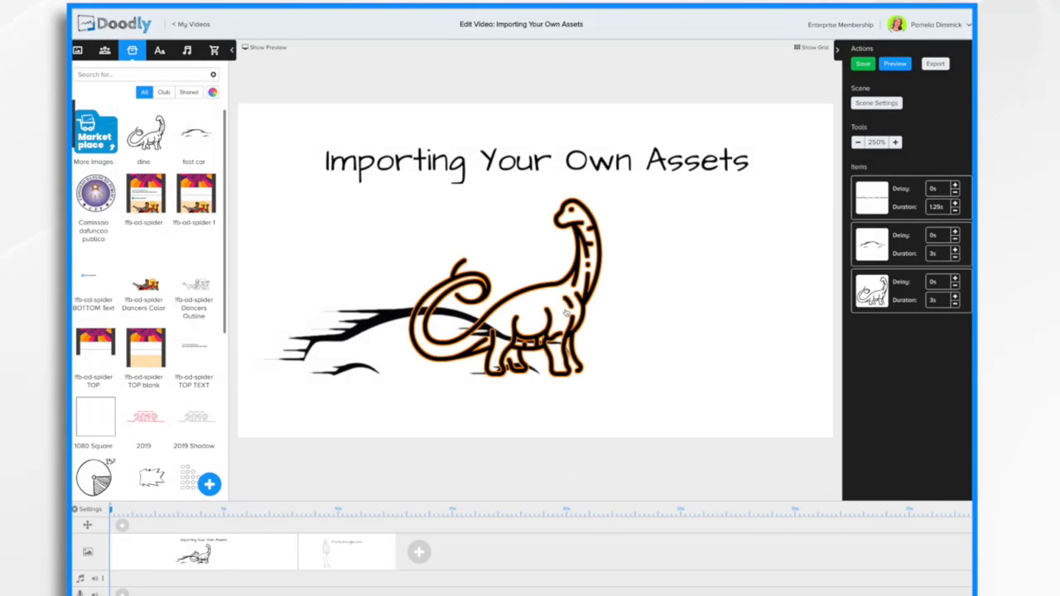
# Delete the car from the scene and position the dinosaur centrally below the title.
pyautogui.moveTo(676, 328); pyautogui.dragTo(740, 341)
pyautogui.click(461, 325)
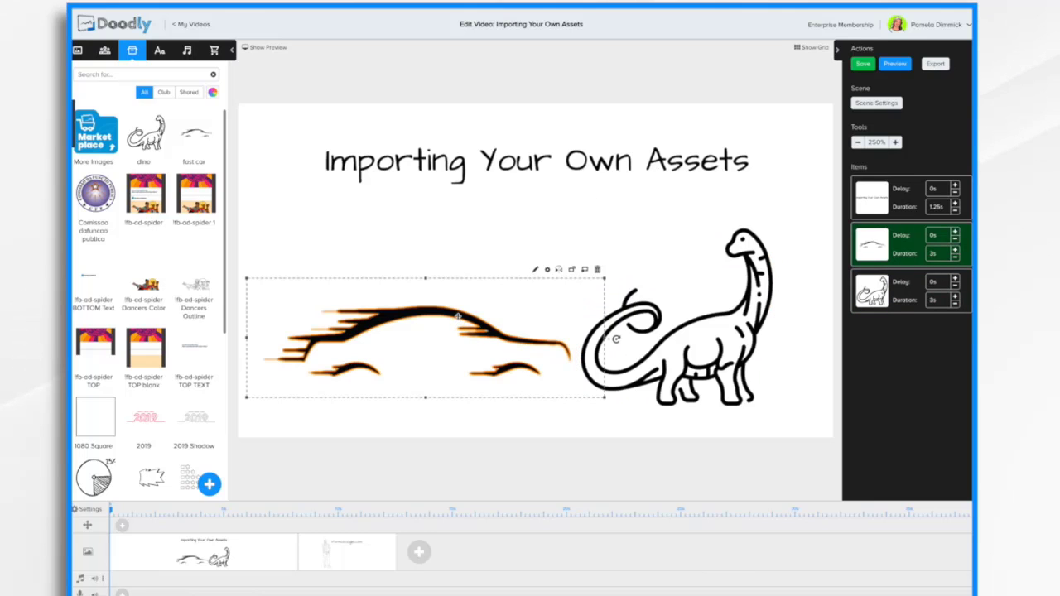
pyautogui.click(597, 269)
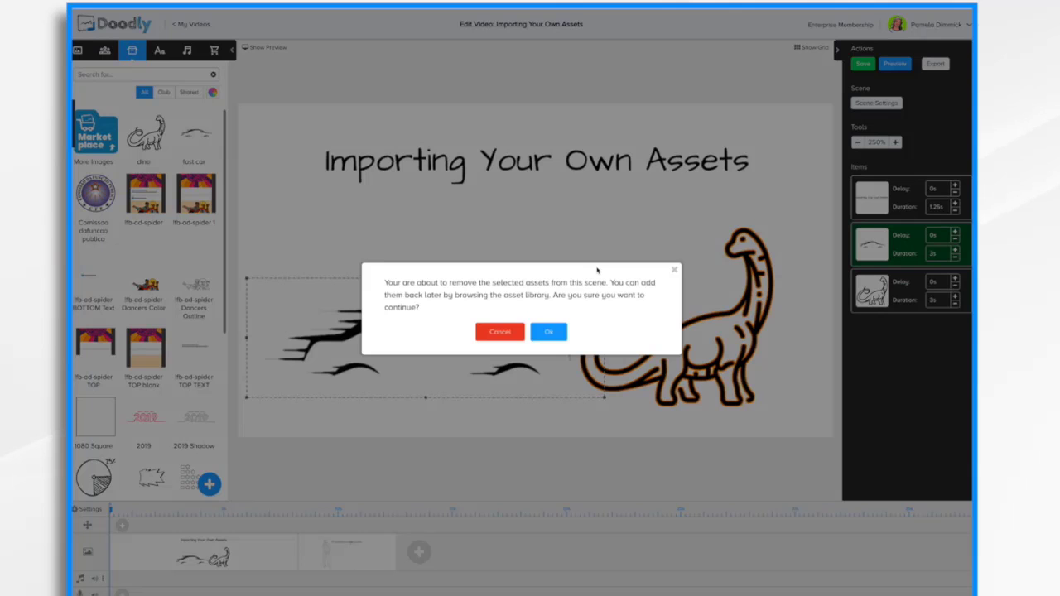
pyautogui.click(547, 330)
pyautogui.moveTo(721, 332); pyautogui.dragTo(555, 326)
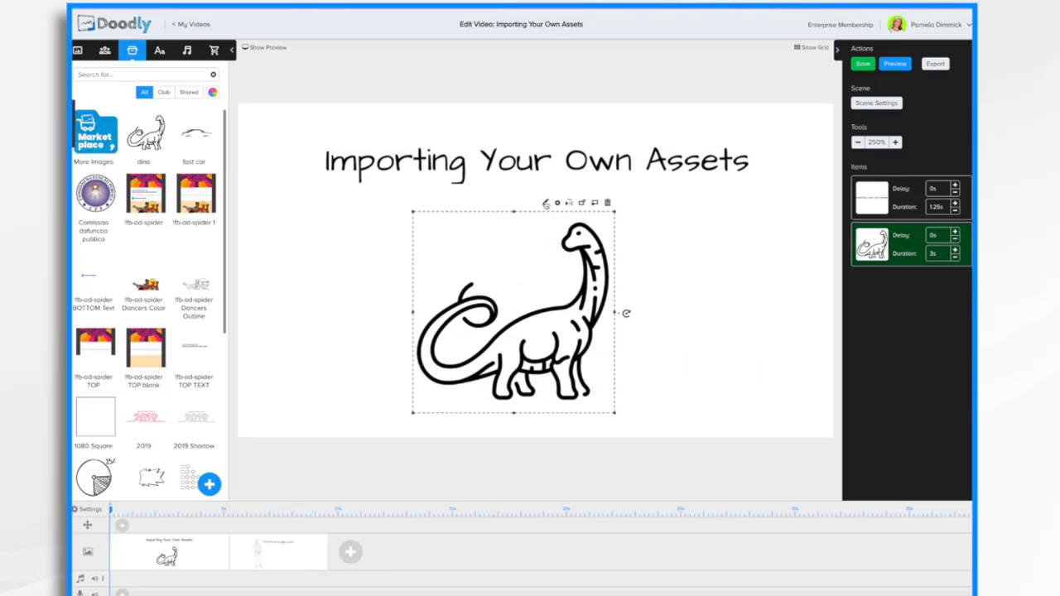
# Replace the dinosaur's reveal paths with those loaded from its SVG, save them, and preview the video in the scene.
pyautogui.click(546, 204)
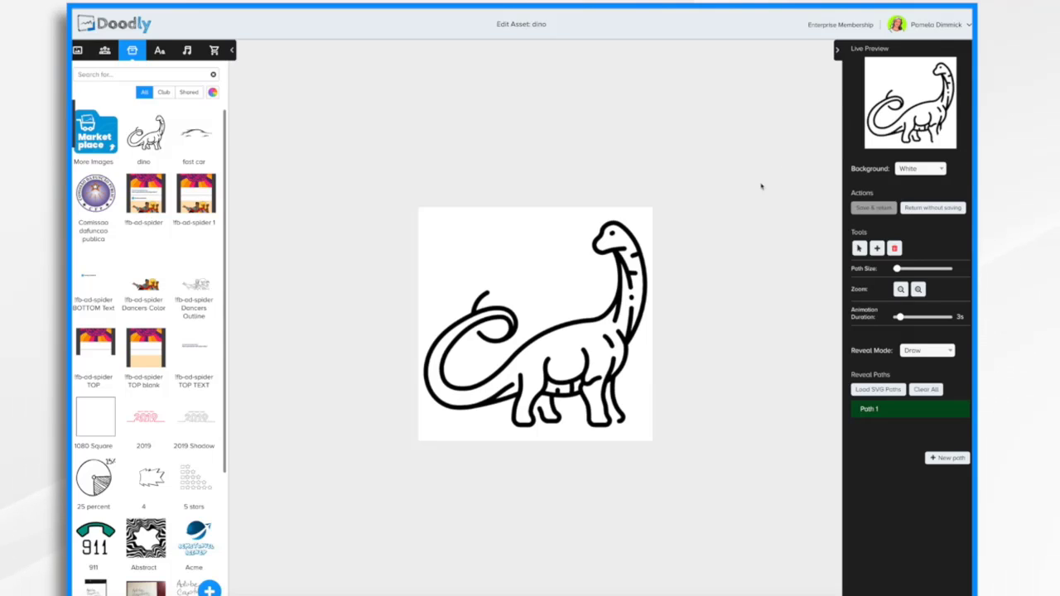
pyautogui.click(876, 391)
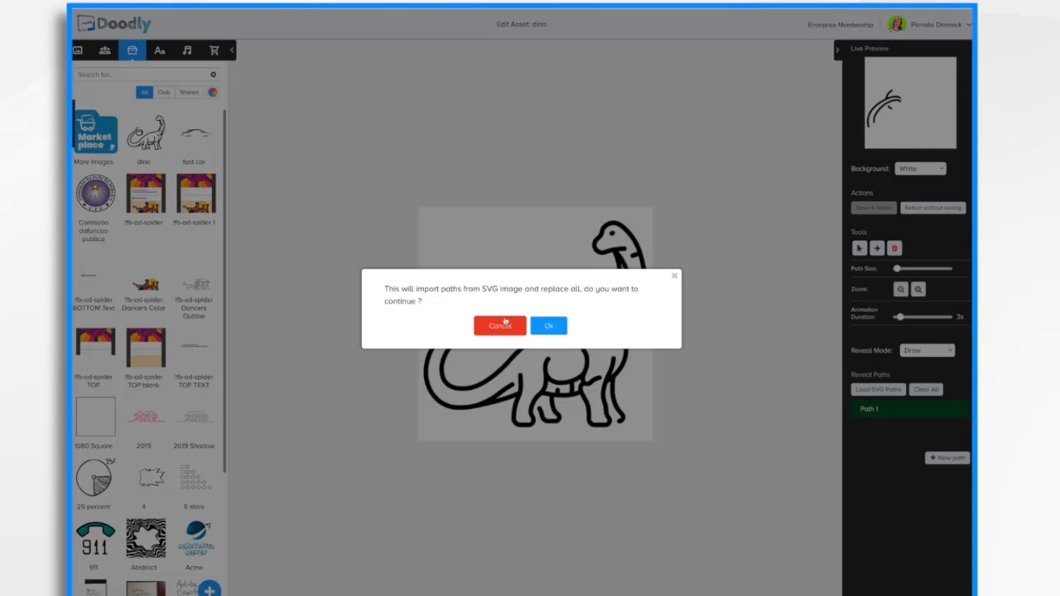
pyautogui.click(560, 323)
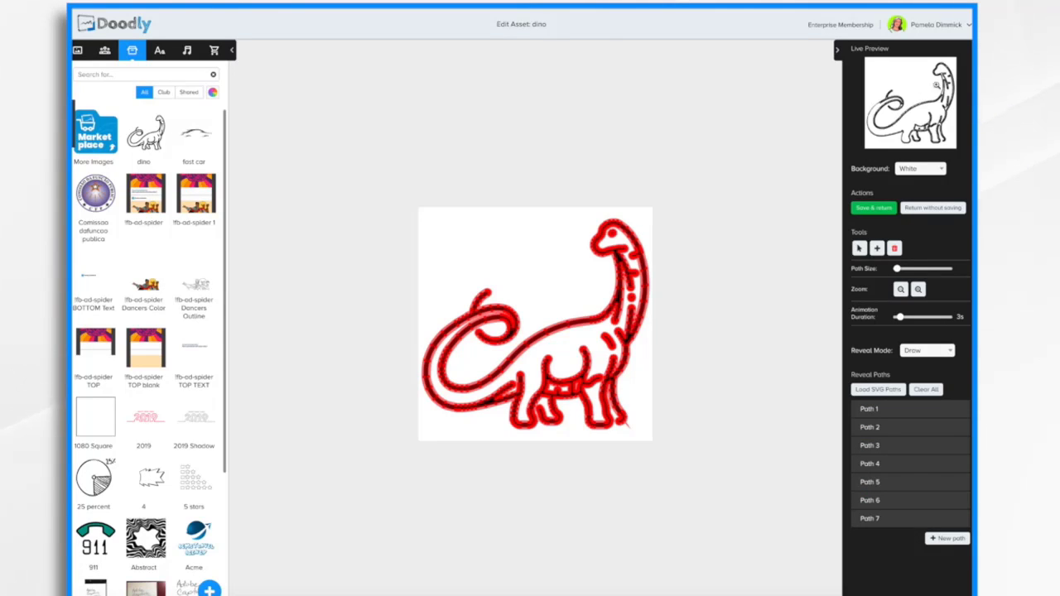
pyautogui.click(874, 208)
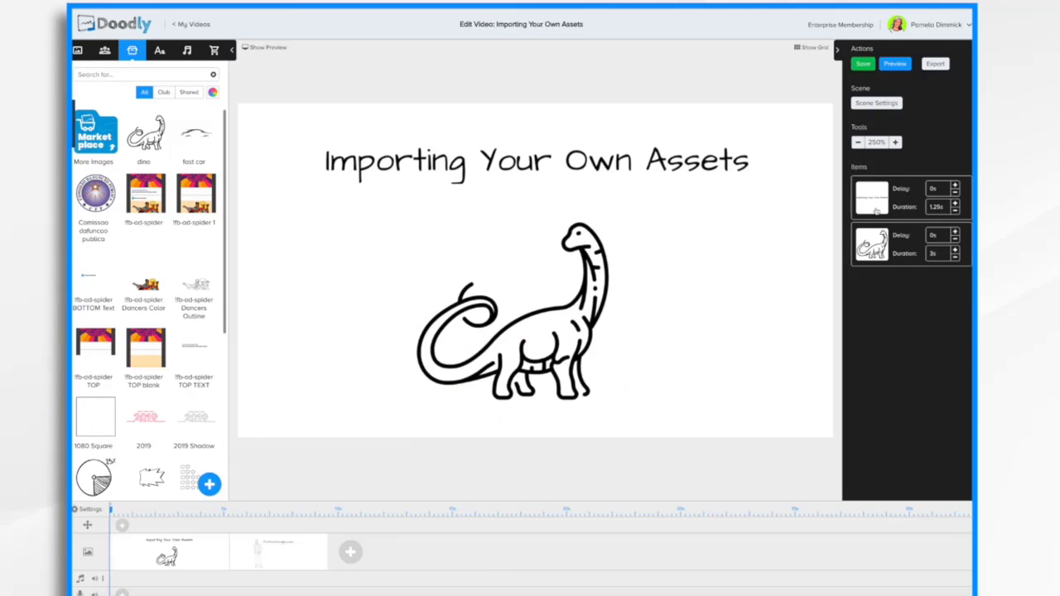
pyautogui.click(895, 64)
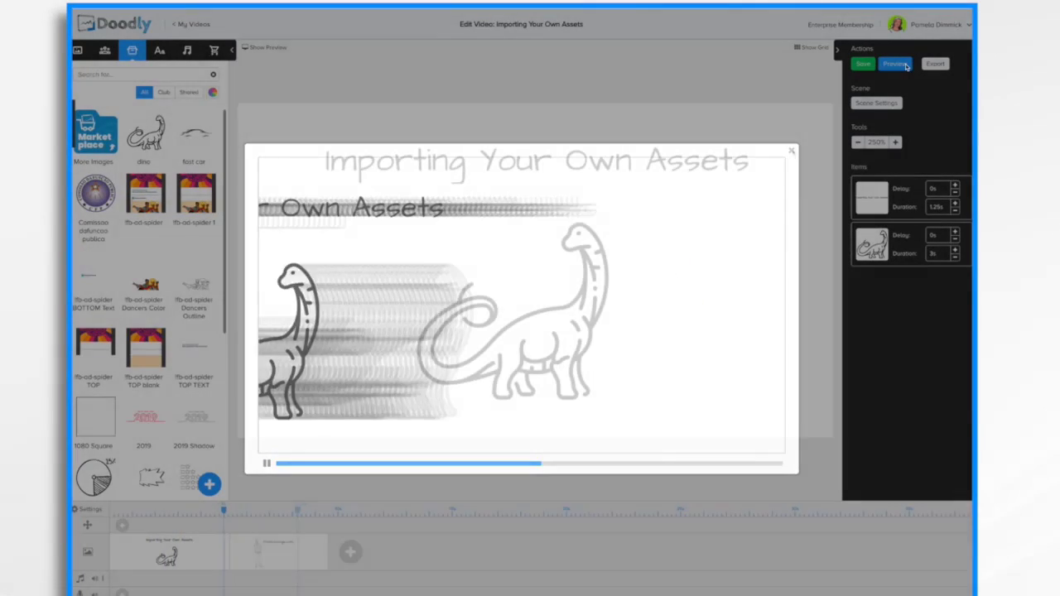
pyautogui.click(790, 151)
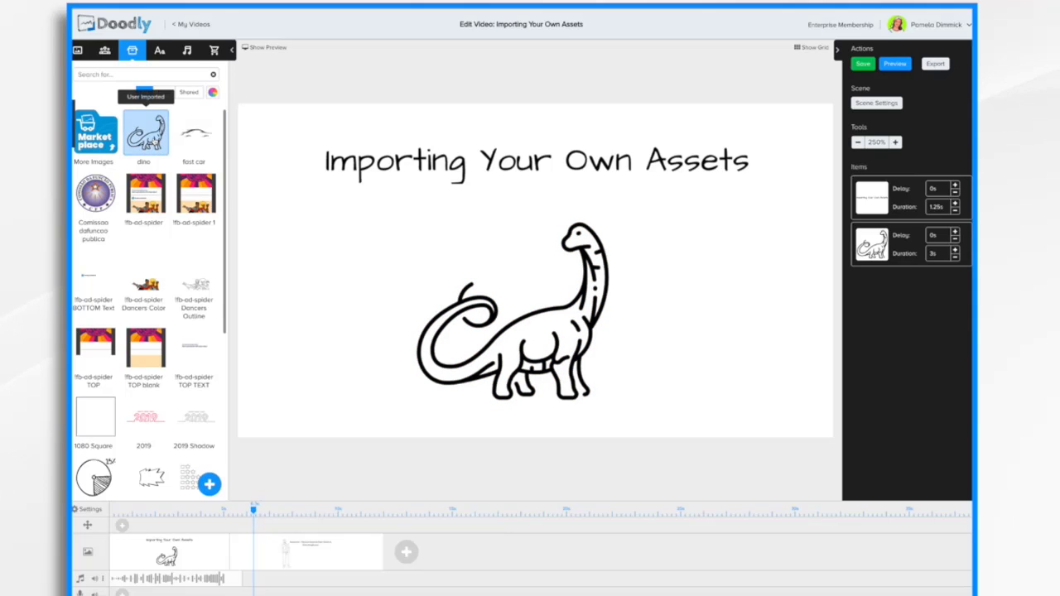
# Check the sharing form and the other asset options for the dino prop in the library without sharing it.
pyautogui.rightClick(154, 141)
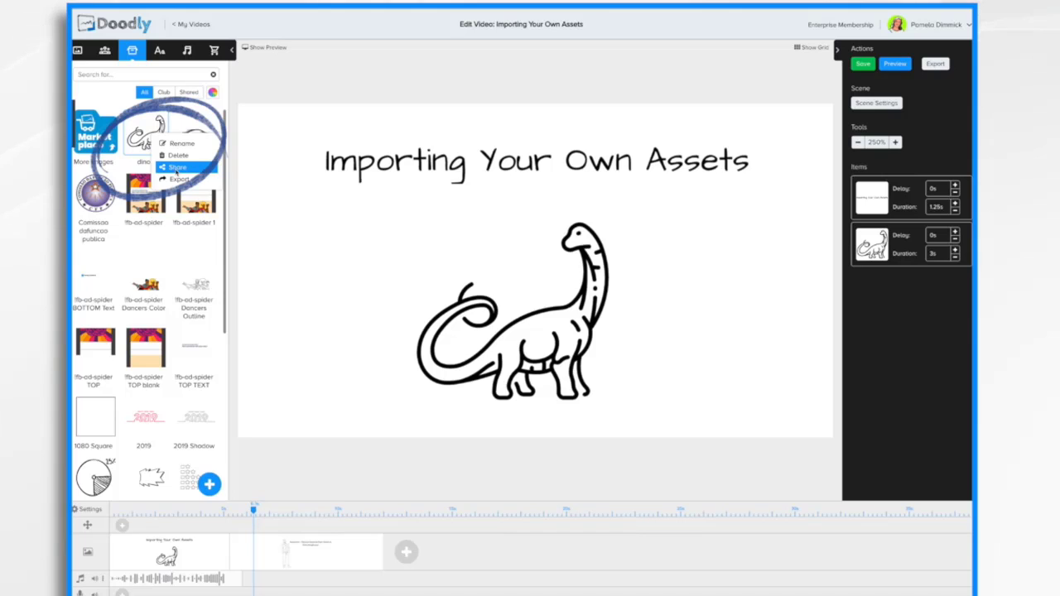
pyautogui.click(176, 168)
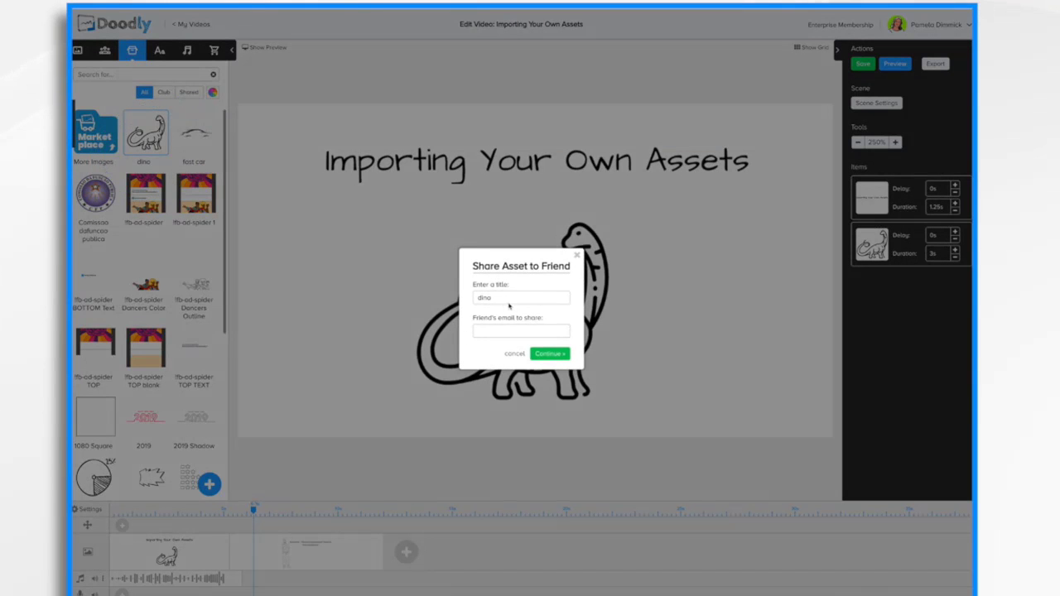
pyautogui.click(513, 353)
pyautogui.rightClick(150, 141)
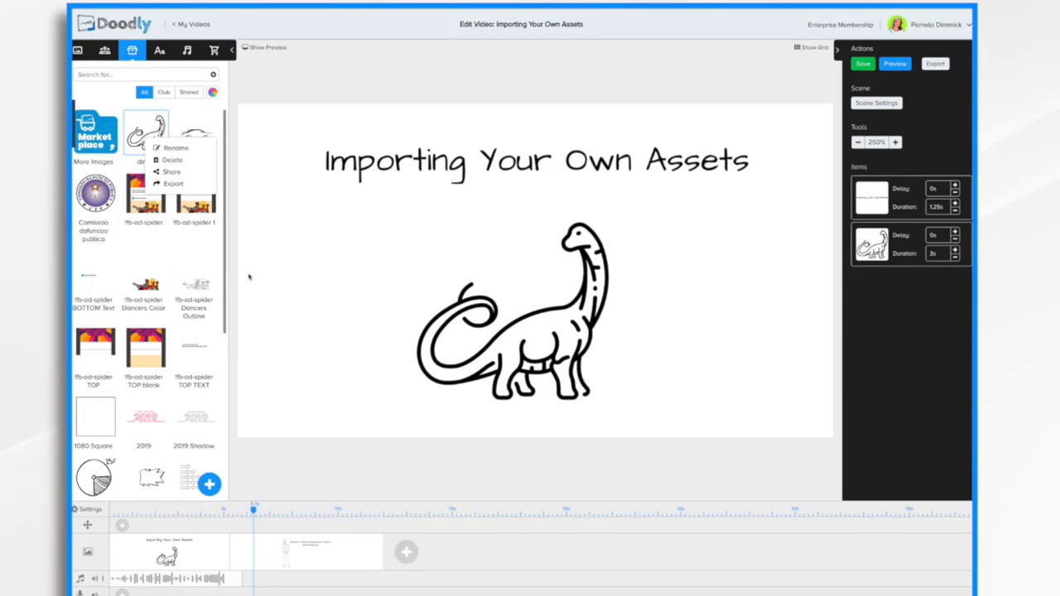
pyautogui.click(200, 110)
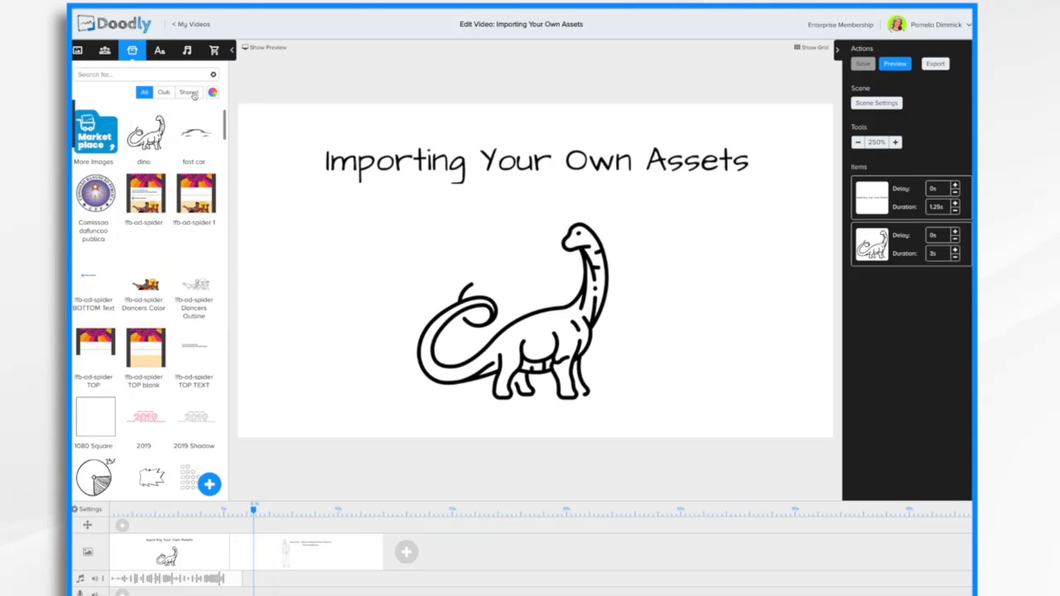
# Check the shared props, return to all props, and browse the recent bundles in the Doodly Marketplace.
pyautogui.click(191, 93)
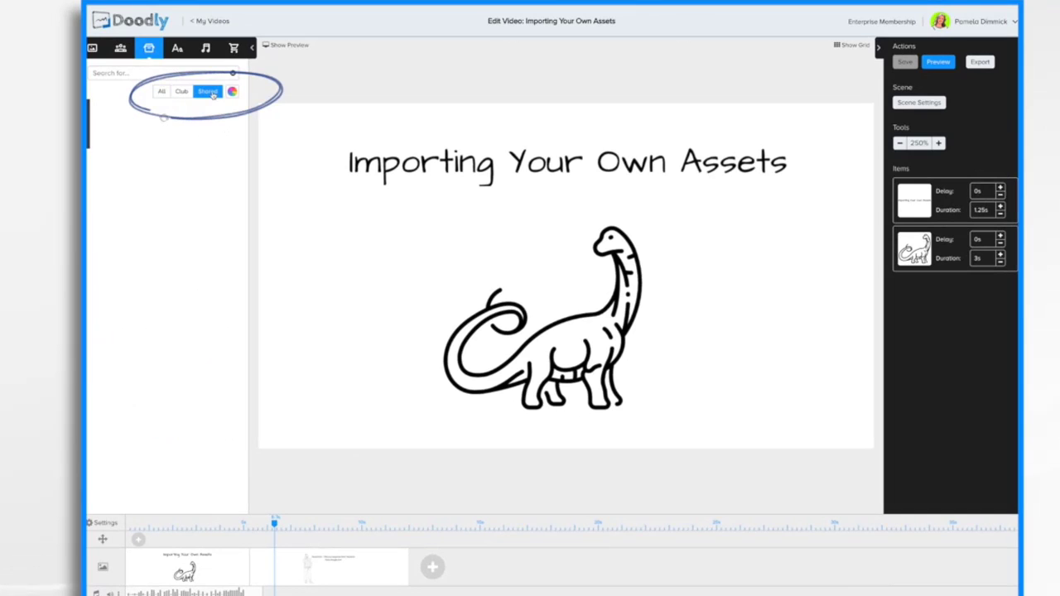
pyautogui.click(162, 92)
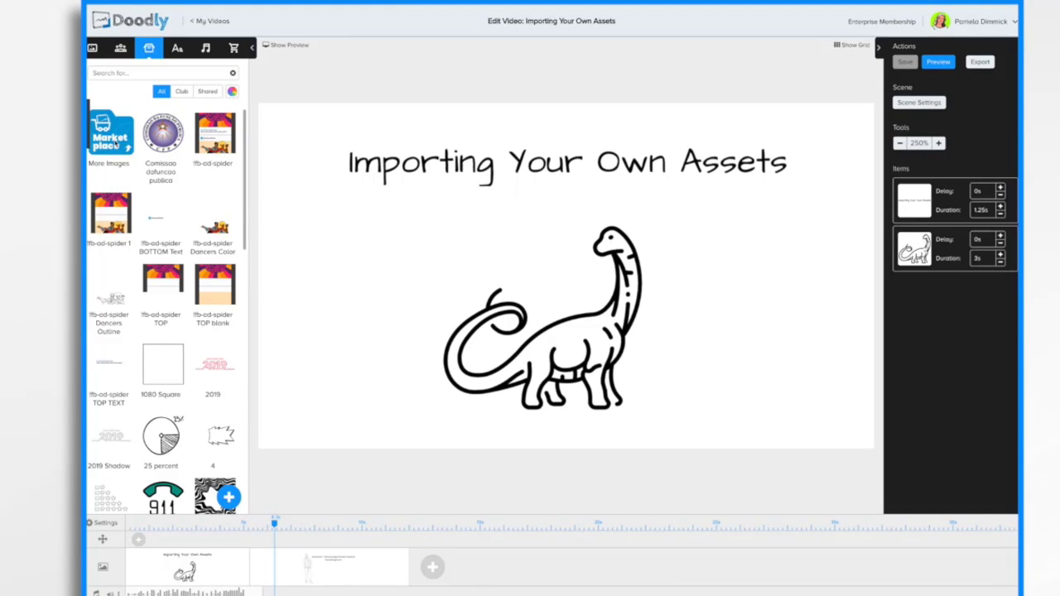
pyautogui.click(116, 142)
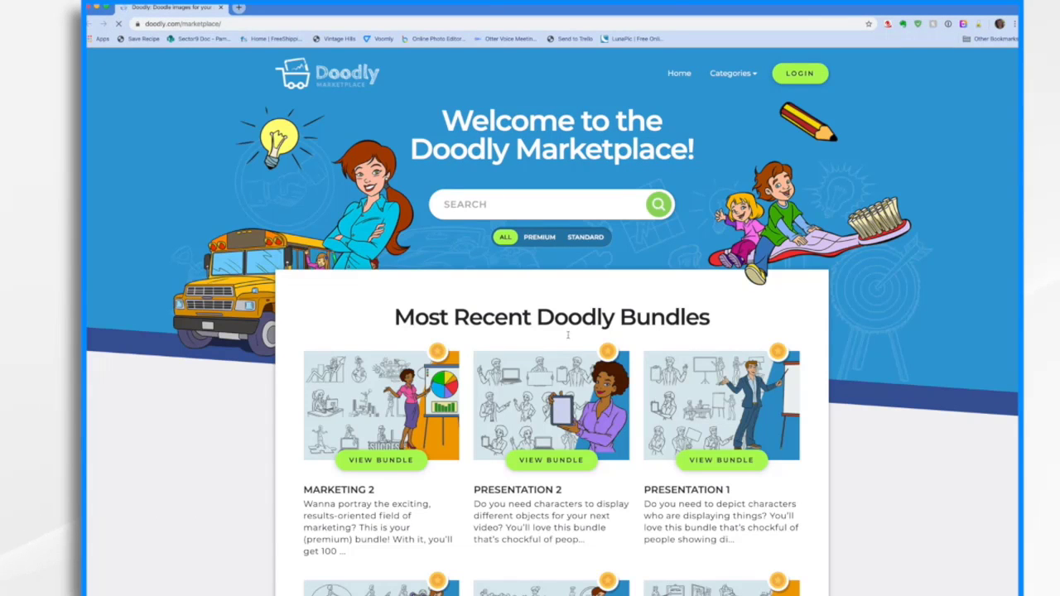
pyautogui.scroll(-3, 575, 406)
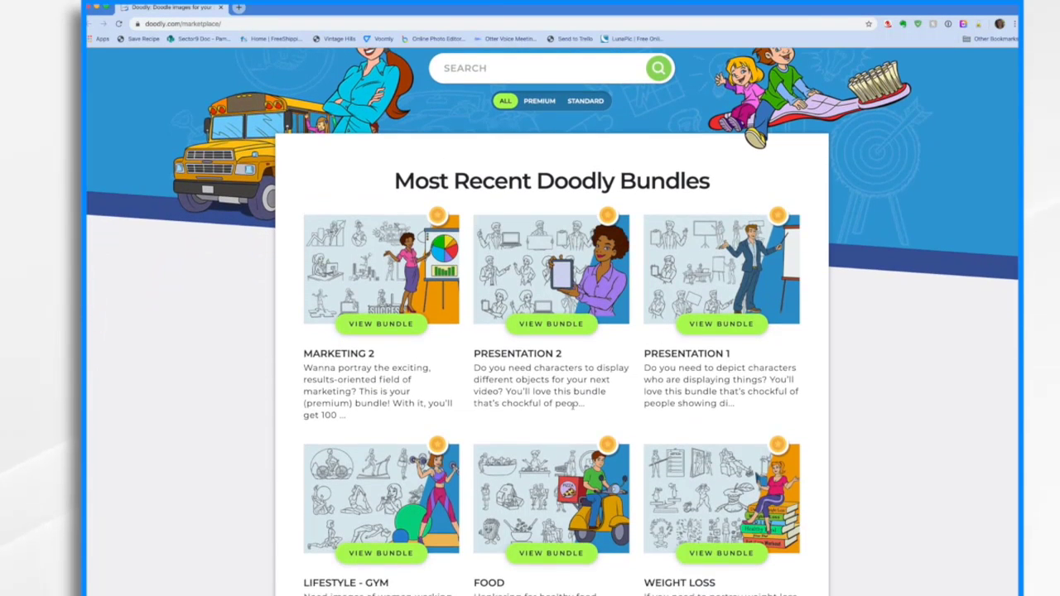
pyautogui.scroll(-6, 575, 404)
pyautogui.scroll(-3, 575, 404)
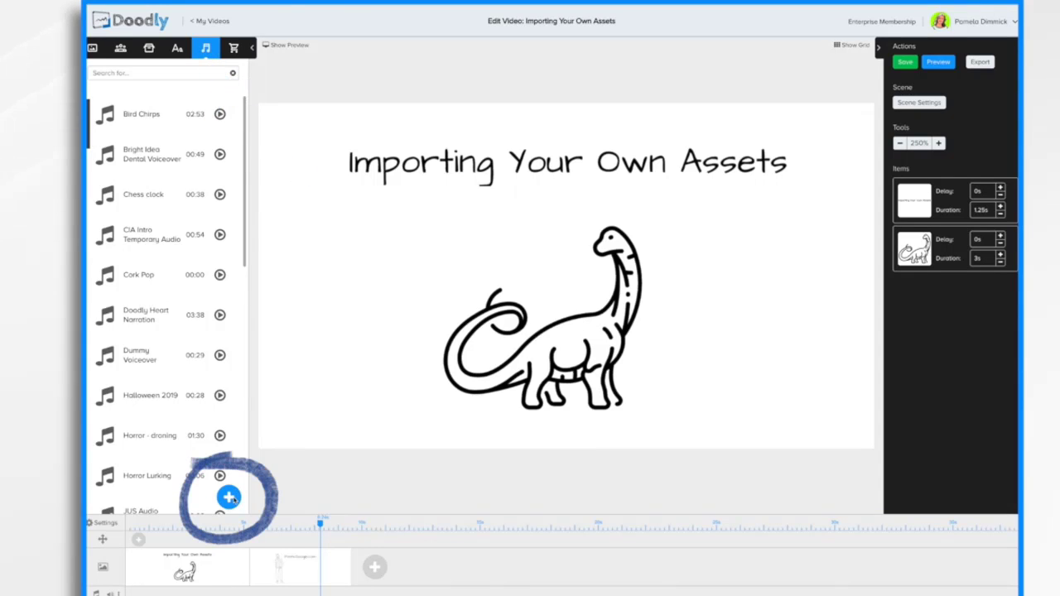
# Import AnimalBirdCart CTE01_18.4.mp3 as a new sound and add it to the video's music track.
pyautogui.click(228, 497)
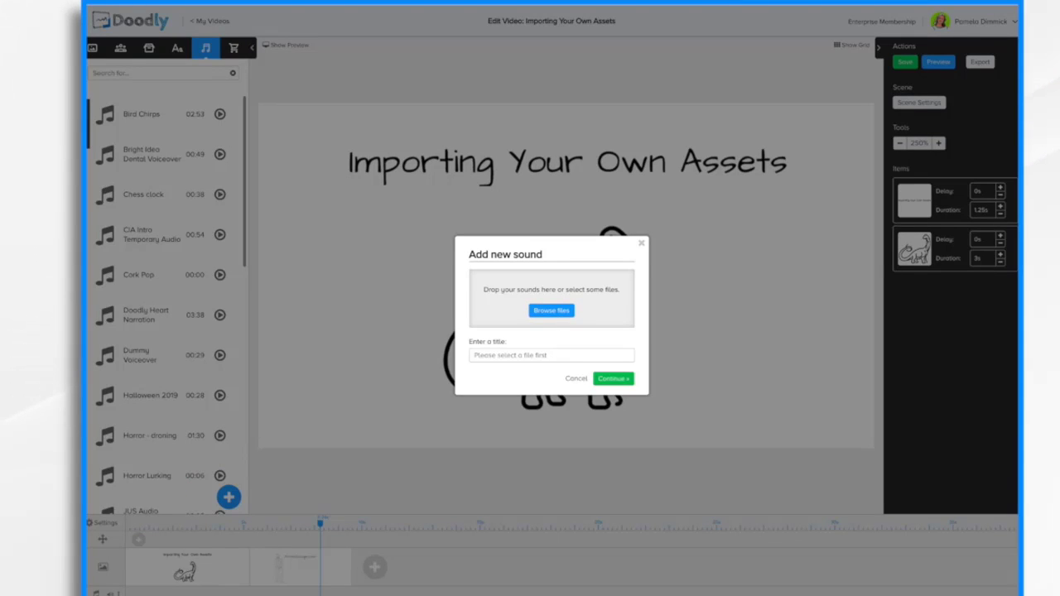
pyautogui.moveTo(1010, 199); pyautogui.dragTo(540, 303)
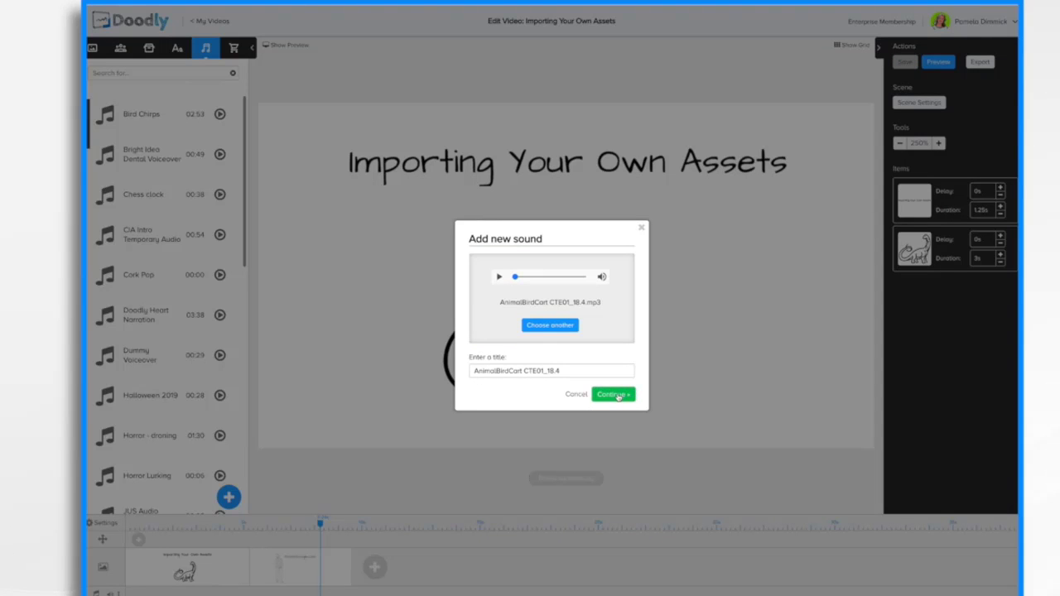
pyautogui.click(614, 394)
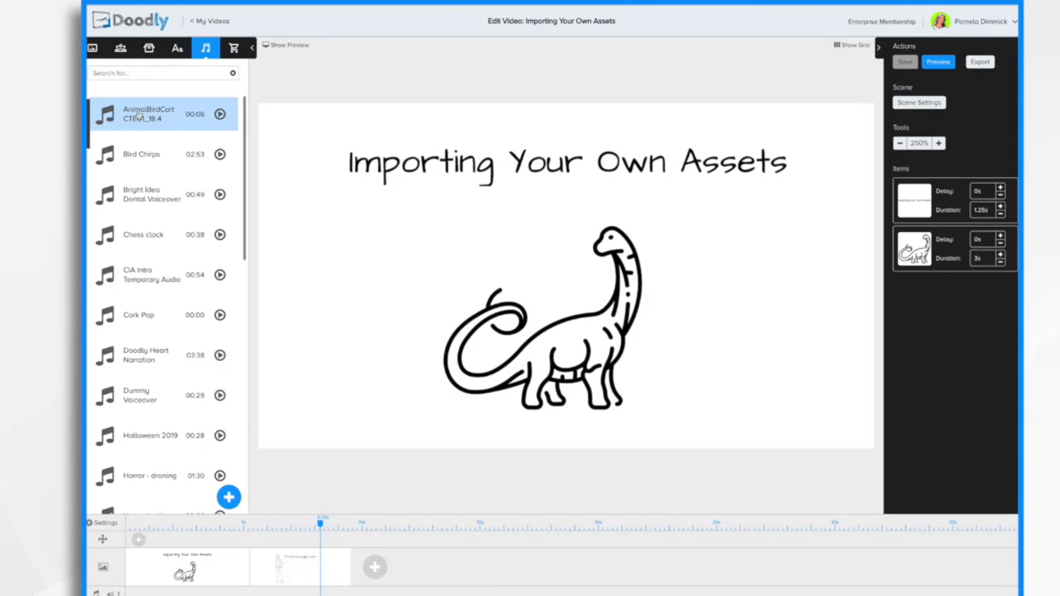
pyautogui.moveTo(138, 116); pyautogui.dragTo(202, 591)
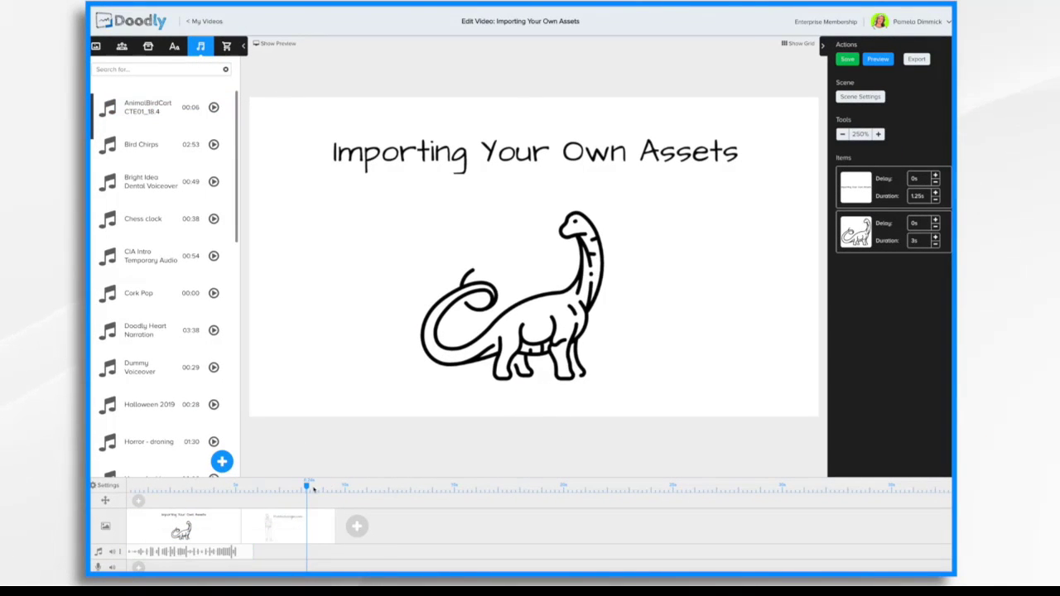
# In the Fonts.Google.com scene, review the available fonts and import Acme-Regular.ttf from the Acme folder in Downloads as "Acme-Regular".
pyautogui.click(213, 487)
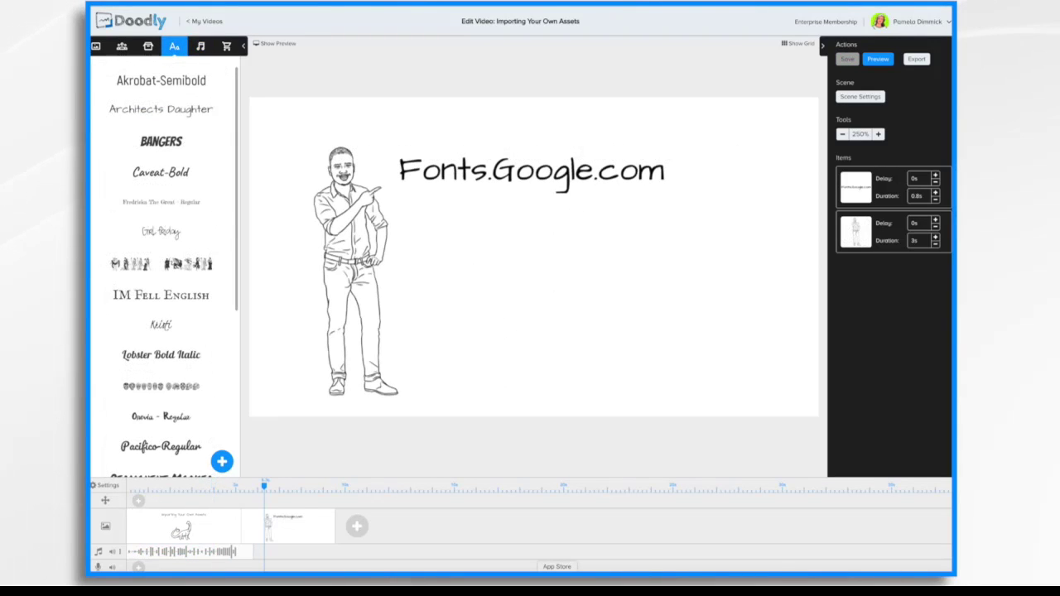
pyautogui.scroll(-5, 174, 386)
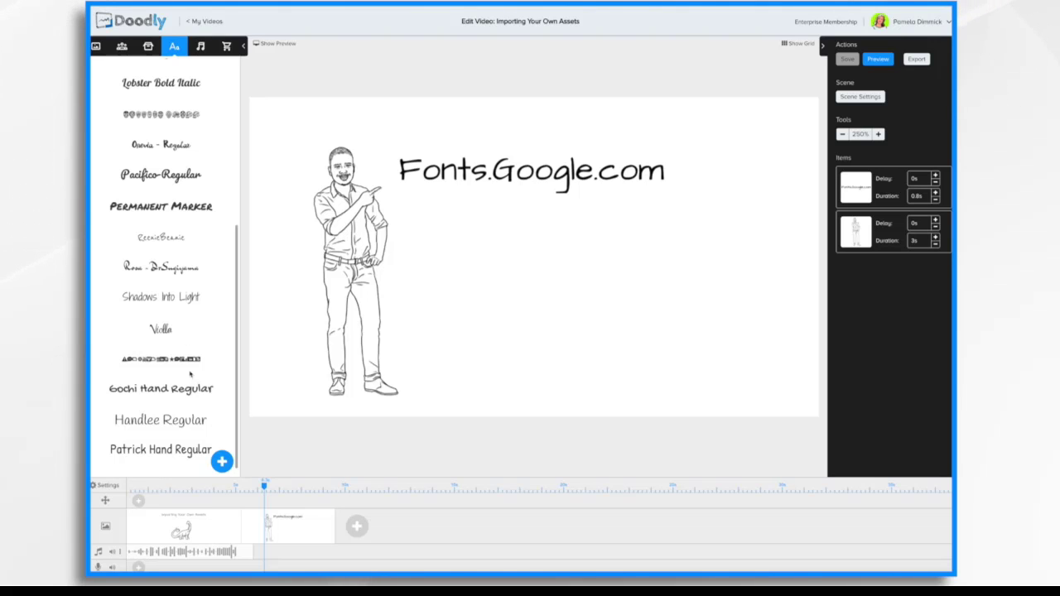
pyautogui.scroll(5, 180, 257)
pyautogui.scroll(-5, 181, 256)
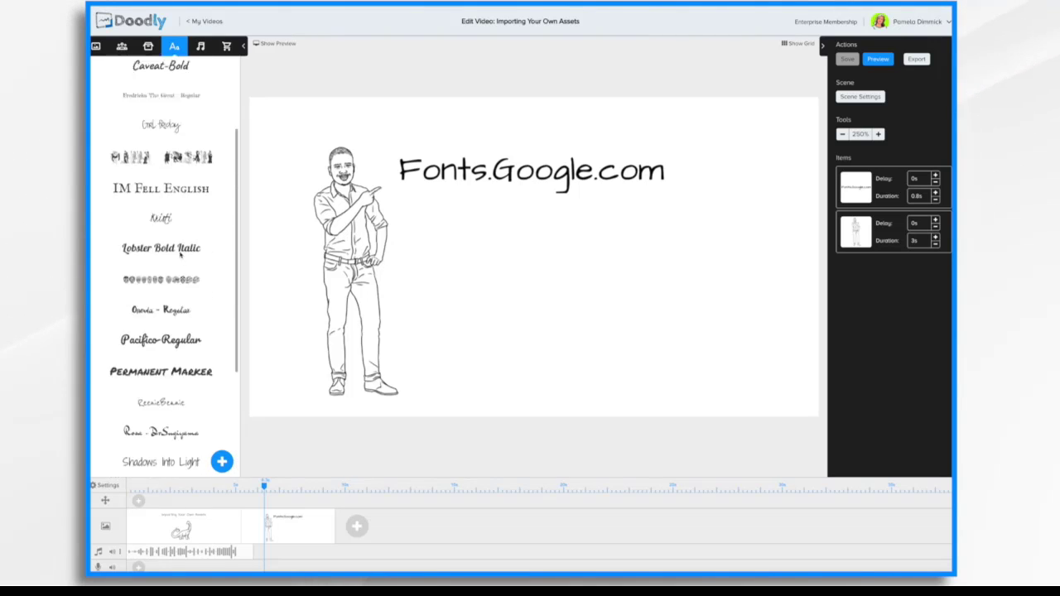
pyautogui.scroll(4, 180, 257)
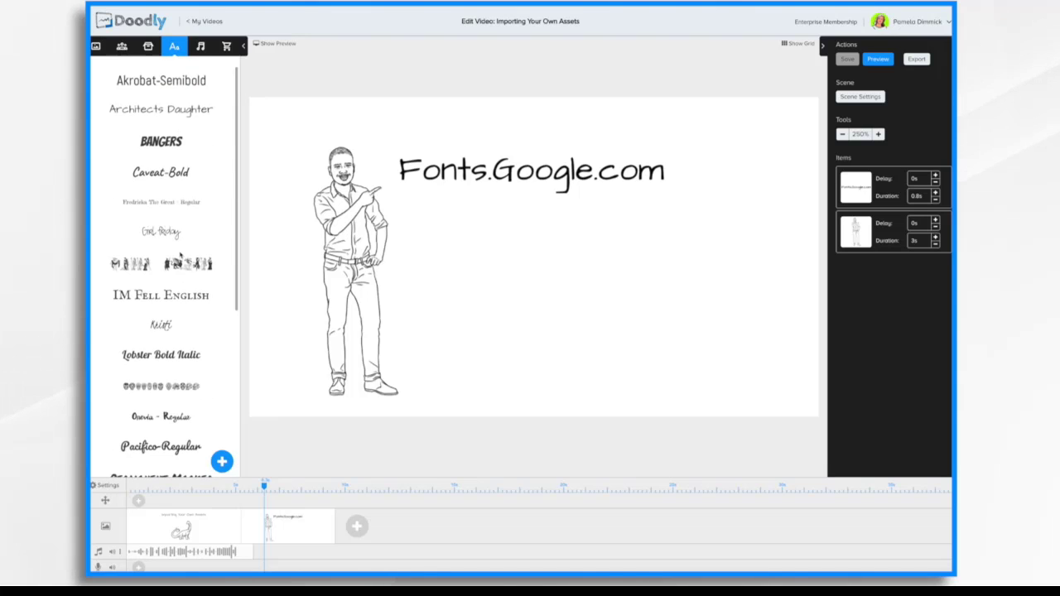
pyautogui.scroll(-4, 191, 251)
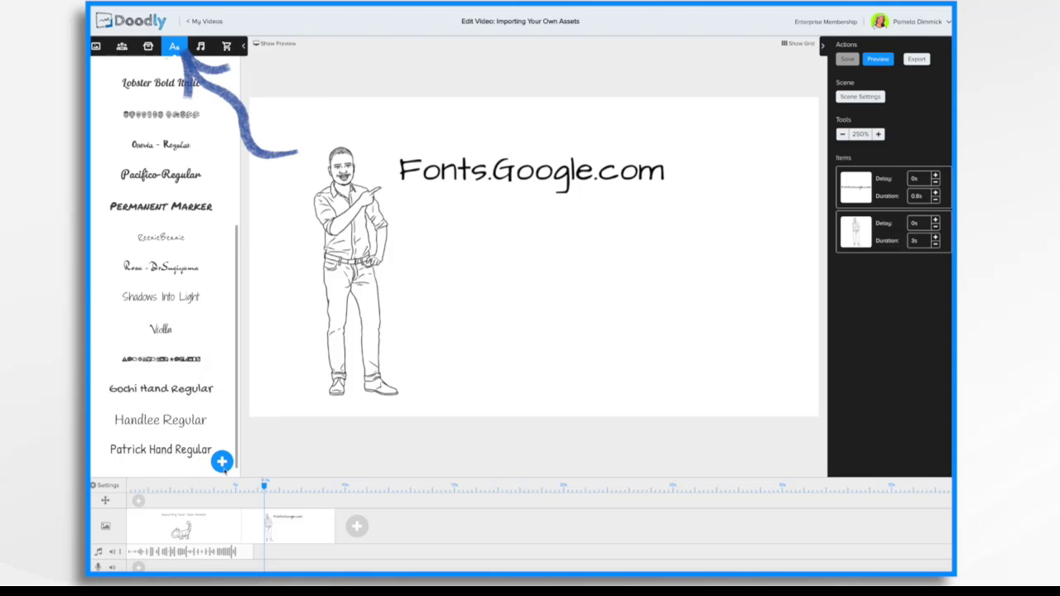
pyautogui.click(221, 463)
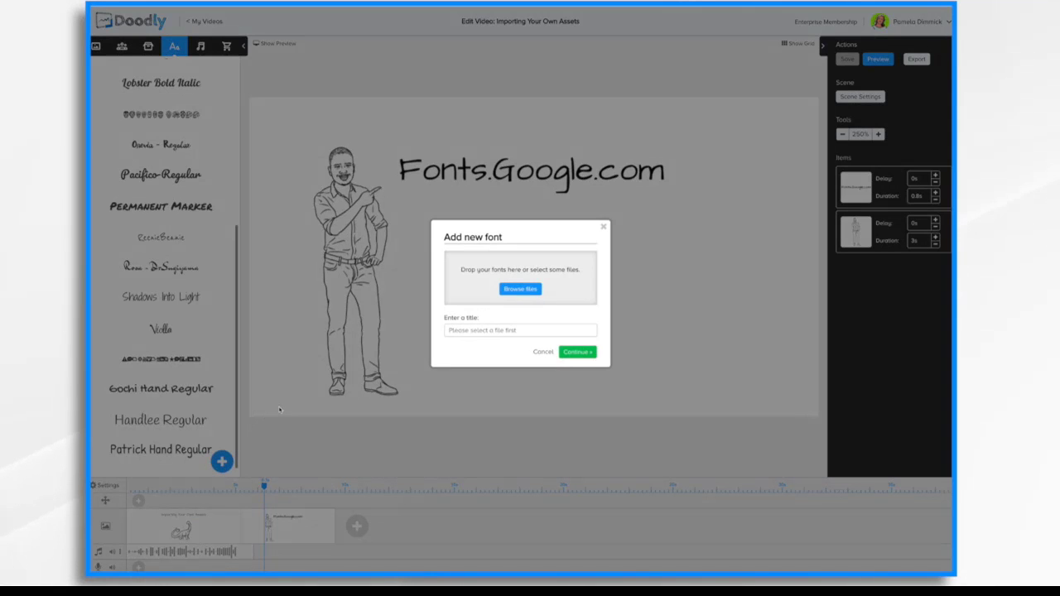
pyautogui.click(519, 289)
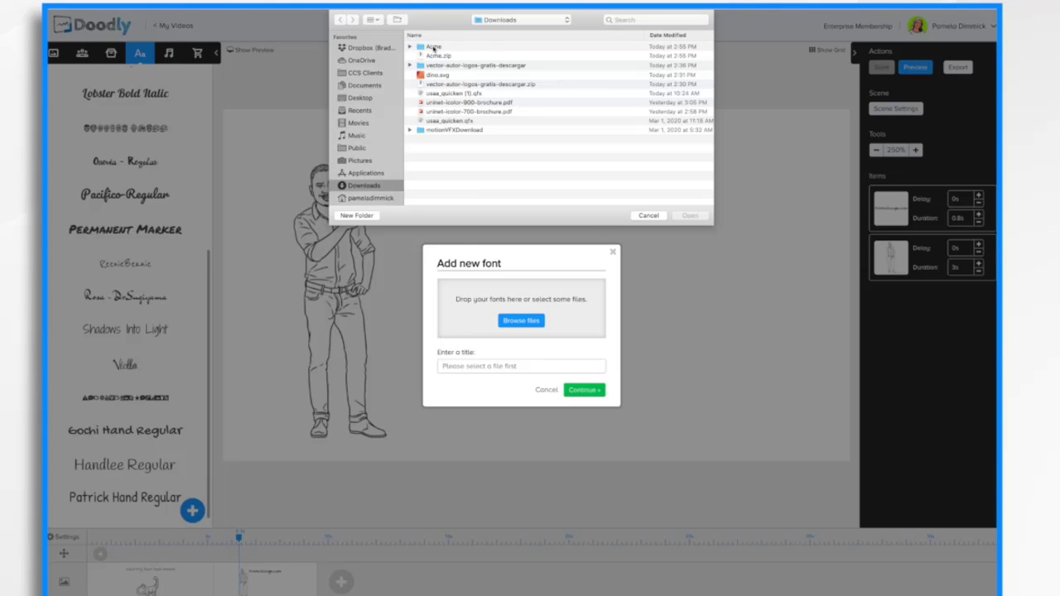
pyautogui.doubleClick(433, 48)
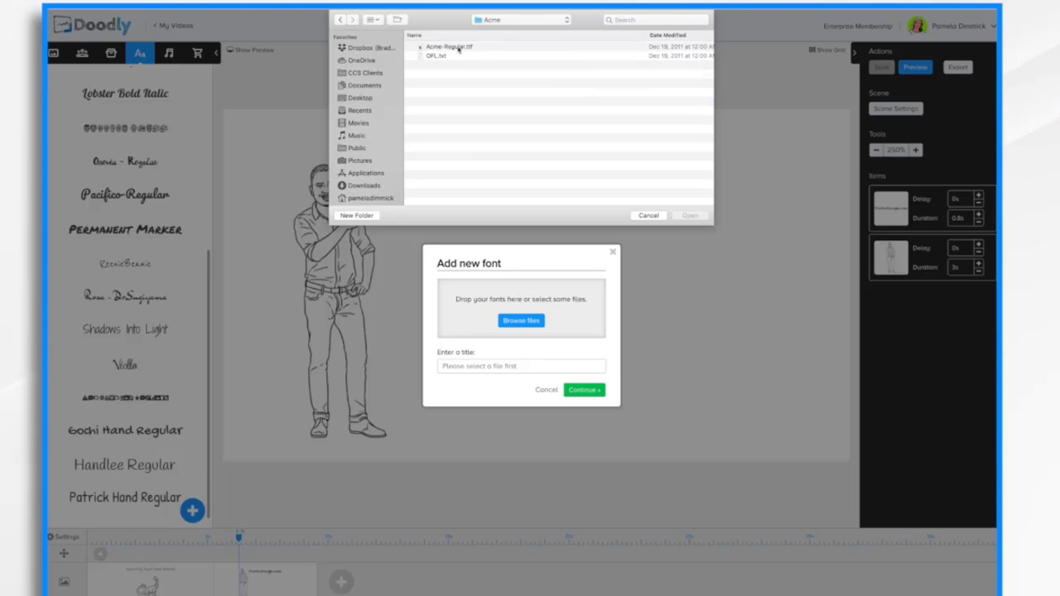
pyautogui.click(456, 48)
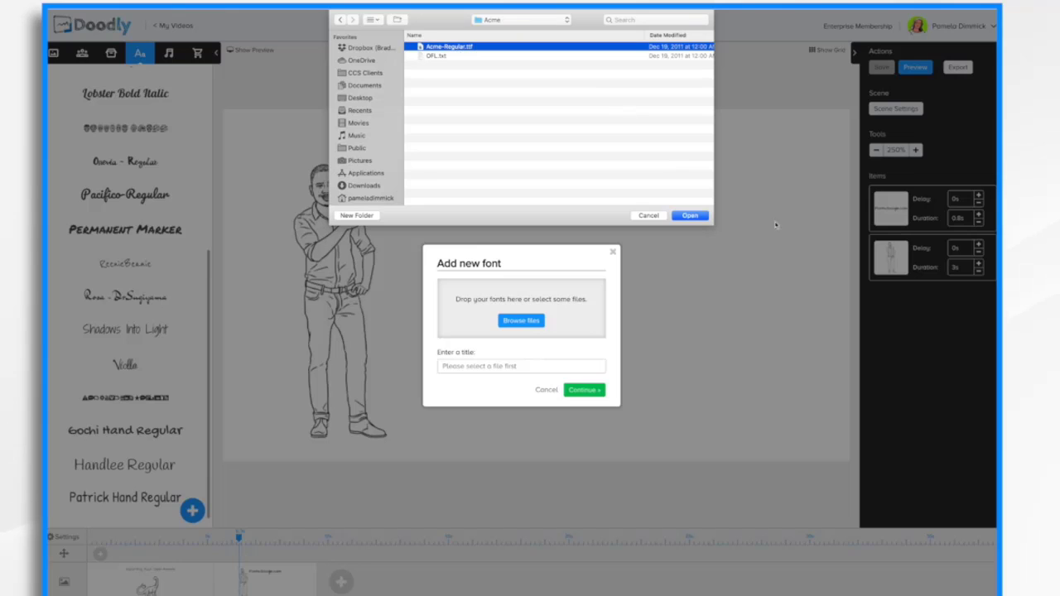
pyautogui.click(691, 215)
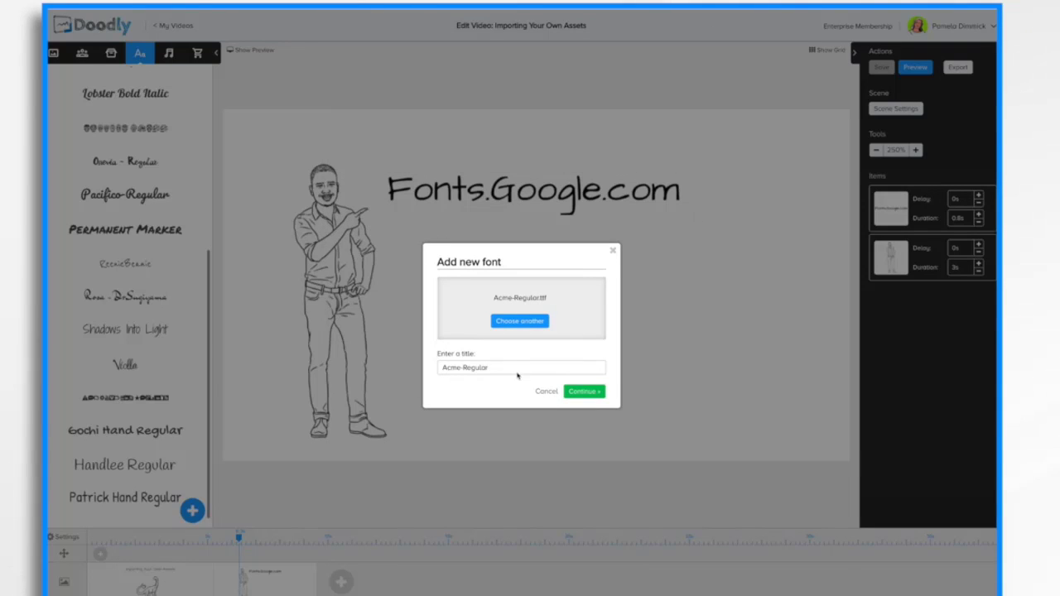
pyautogui.click(592, 397)
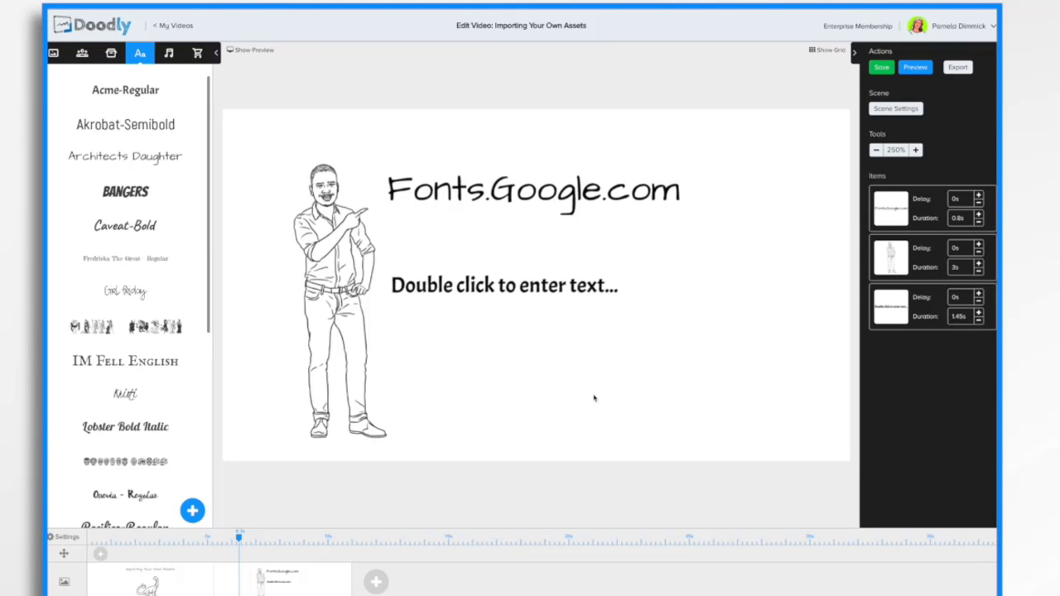
# Set the Acme-Regular placeholder text to "Acme Font -- This is an imported font I found on Fonts.Google.com".
pyautogui.doubleClick(488, 287)
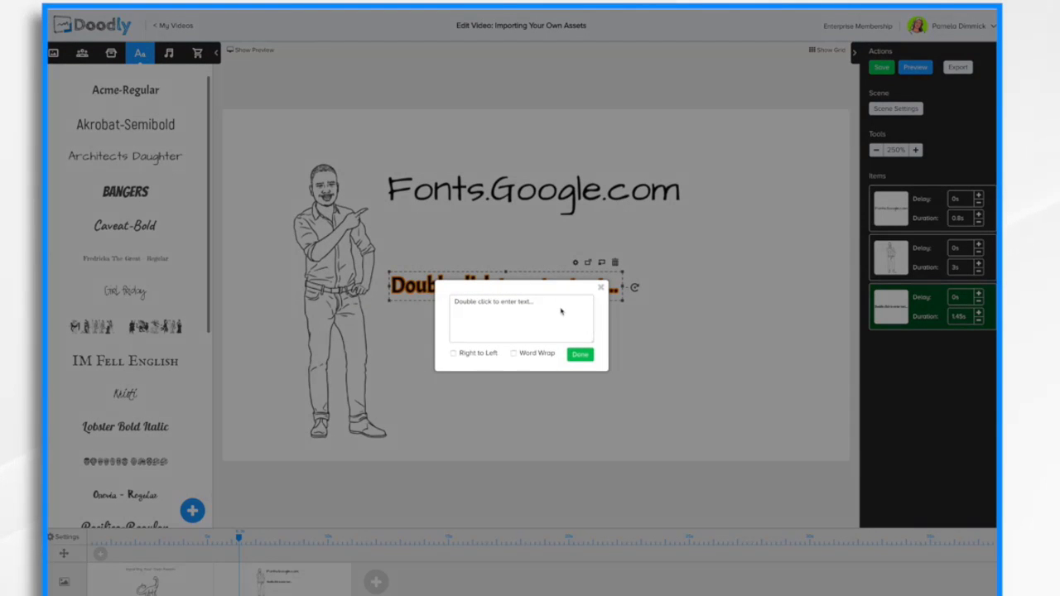
pyautogui.hotkey('ctrl', 'a')
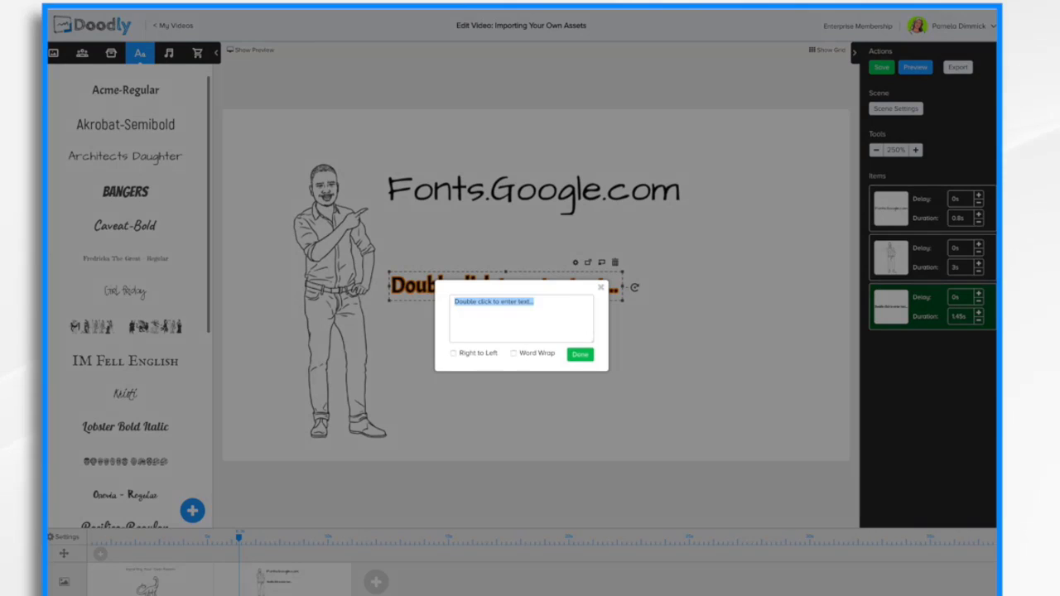
pyautogui.write('Acme Font -- This is an imported font I found on Fonts.Google.com')
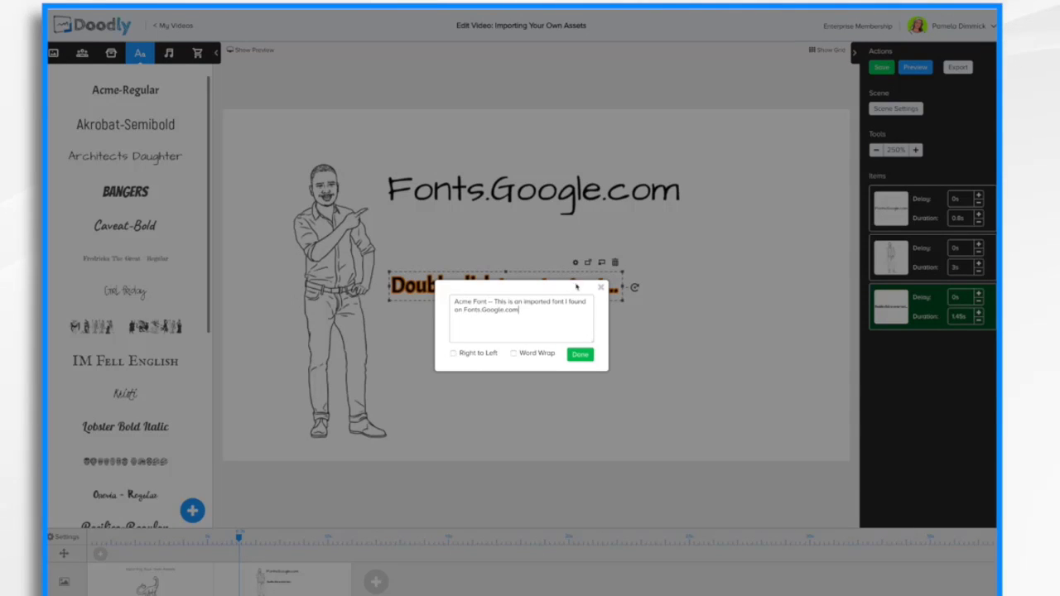
pyautogui.click(579, 355)
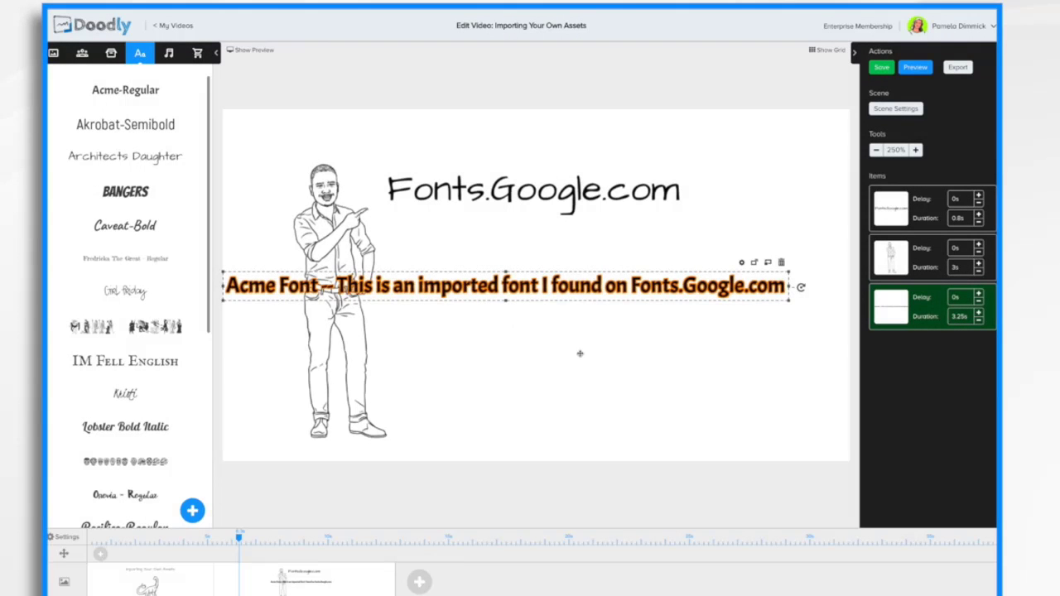
# Word-wrap the Acme Font text onto two lines and position it below the Fonts.Google.com heading, beside the man.
pyautogui.moveTo(597, 281)
pyautogui.mouseDown()
pyautogui.moveTo(623, 277)
pyautogui.moveTo(605, 276)
pyautogui.mouseUp()
pyautogui.doubleClick(604, 276)
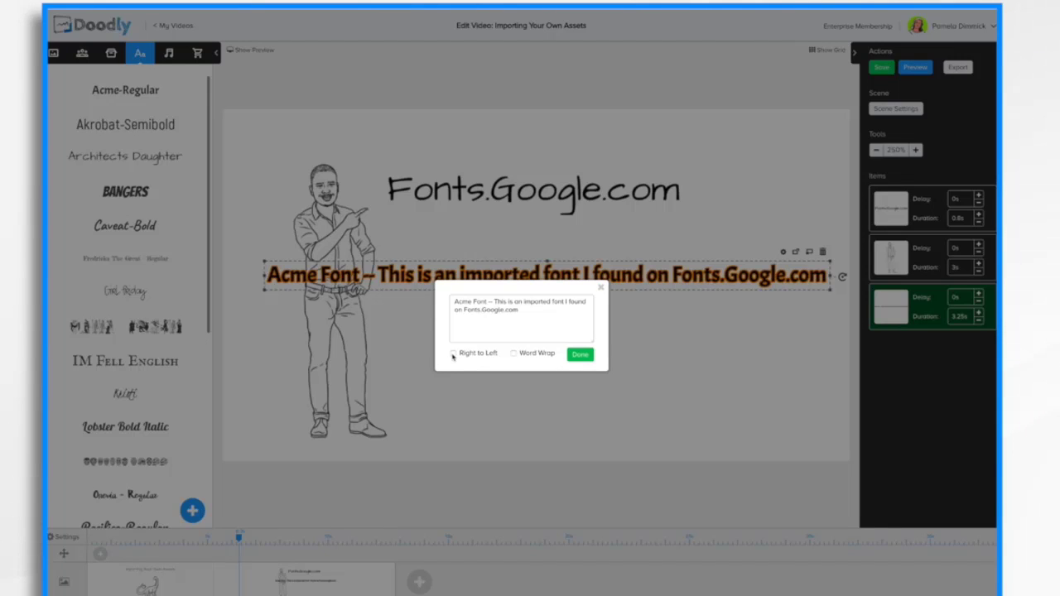
pyautogui.click(453, 353)
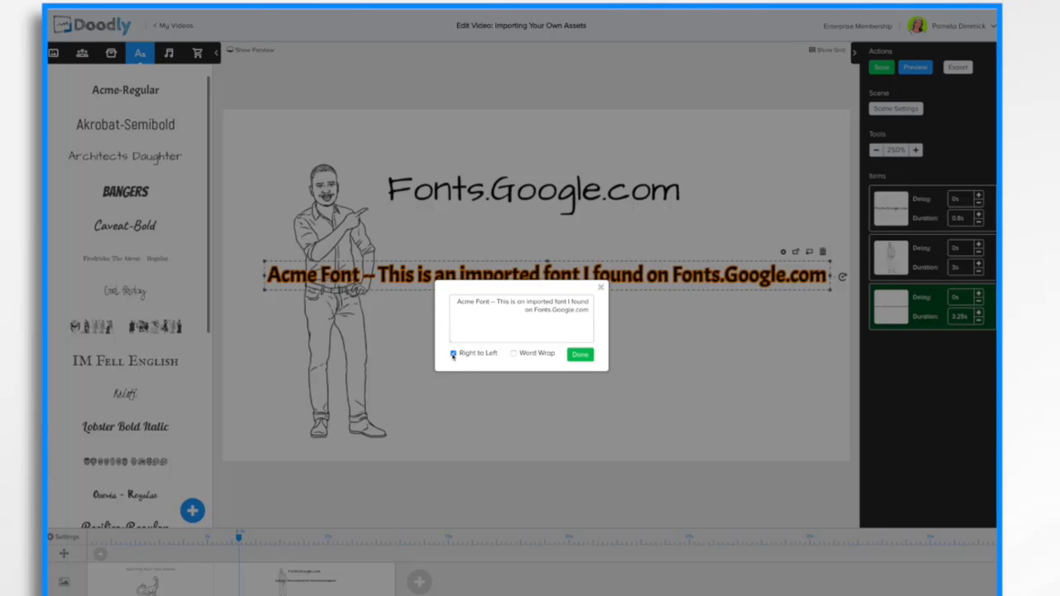
pyautogui.click(453, 354)
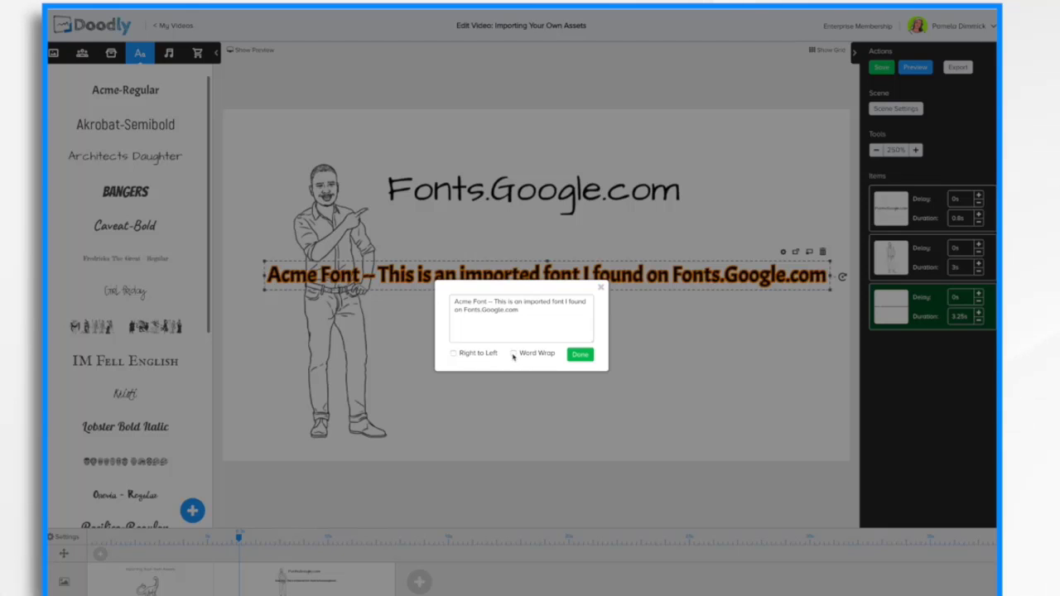
pyautogui.click(580, 355)
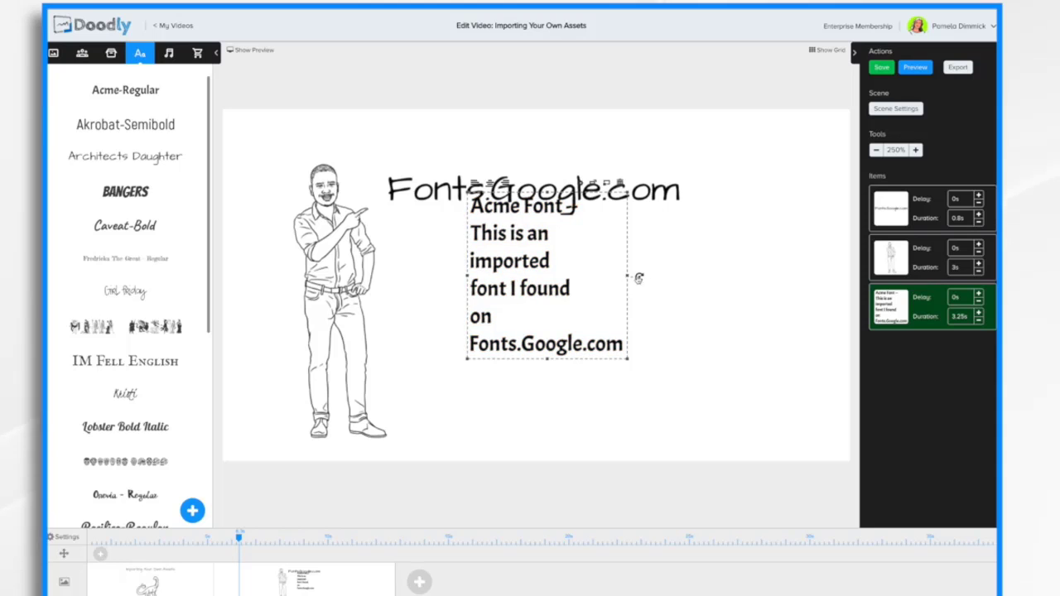
pyautogui.moveTo(626, 276); pyautogui.dragTo(770, 276)
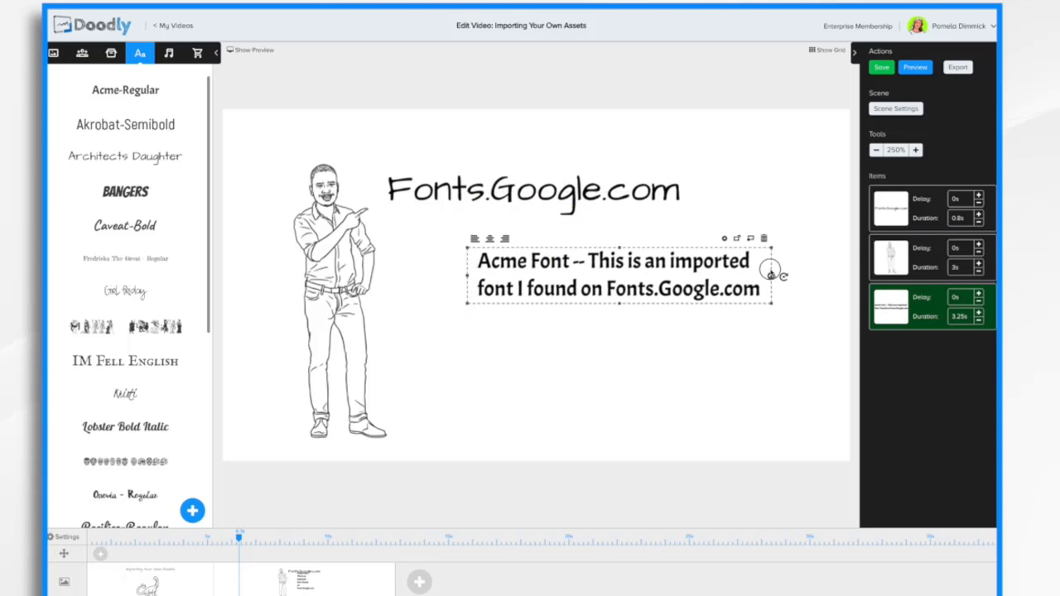
pyautogui.moveTo(512, 265); pyautogui.dragTo(454, 262)
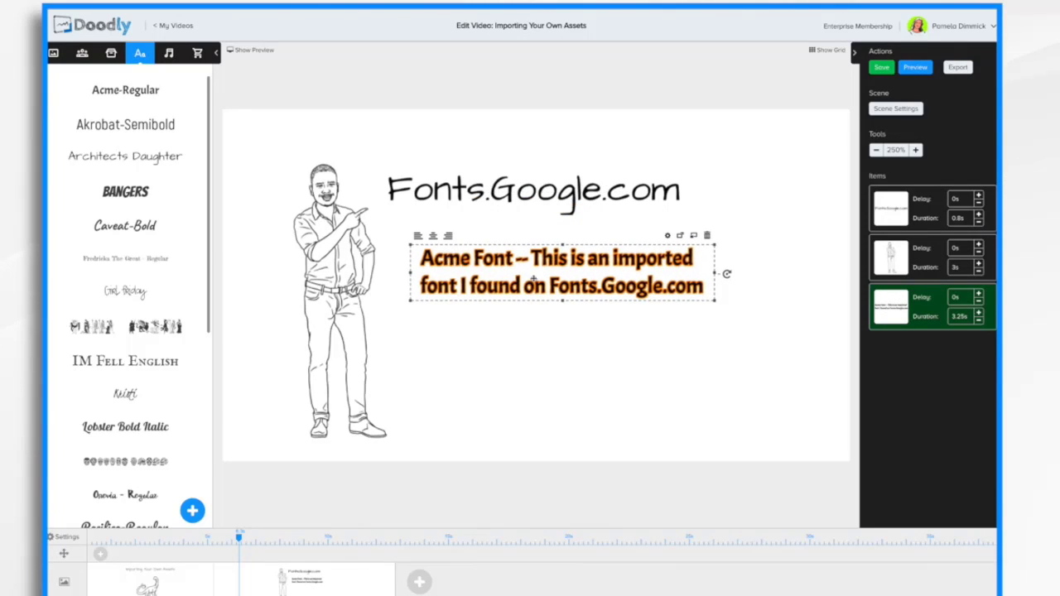